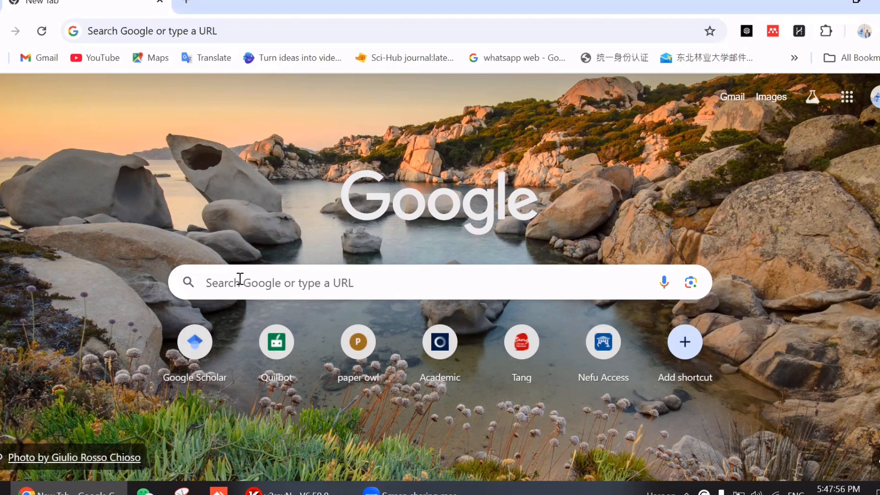
Step: Search Google for nefu and open Northeast Forestry University's English website
{"action": "left_click", "coordinate": [240, 279]}
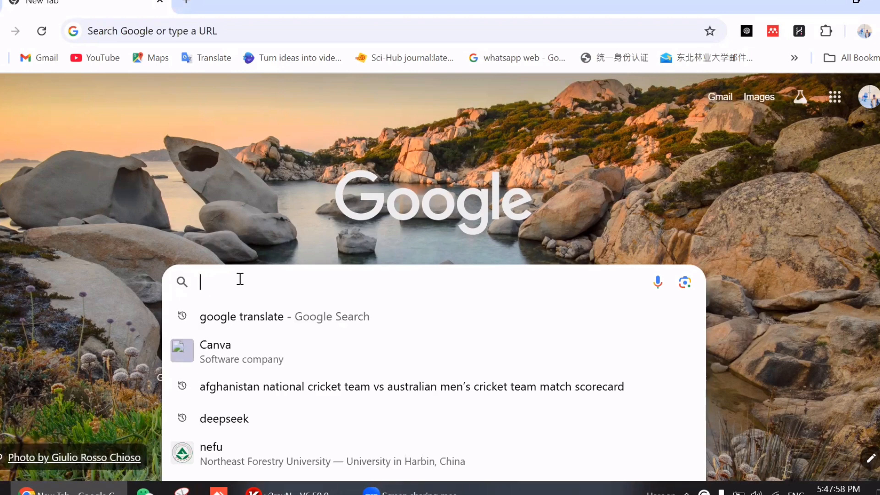
{"action": "left_click", "coordinate": [243, 446]}
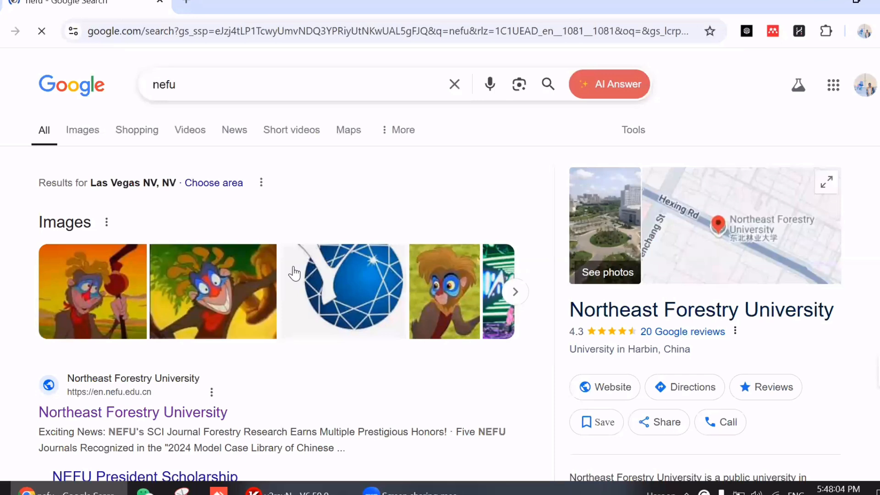
{"action": "scroll", "coordinate": [295, 274], "scroll_direction": "down", "scroll_amount": 2}
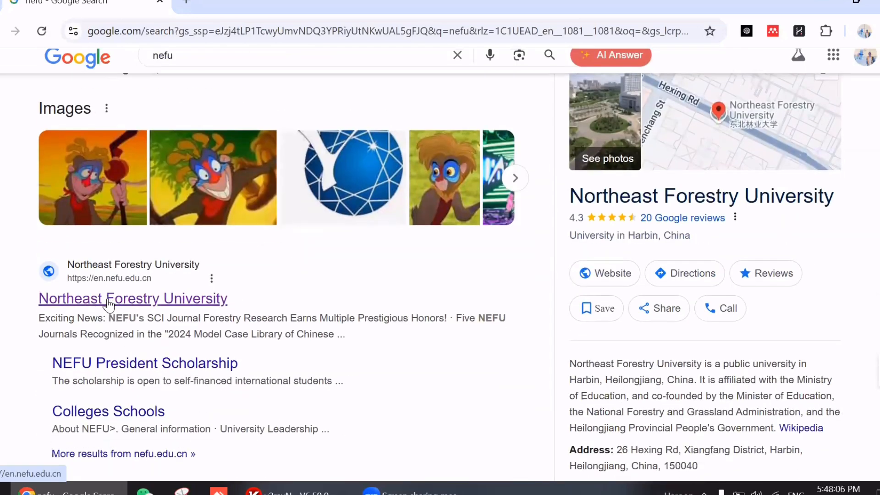
{"action": "left_click", "coordinate": [108, 302]}
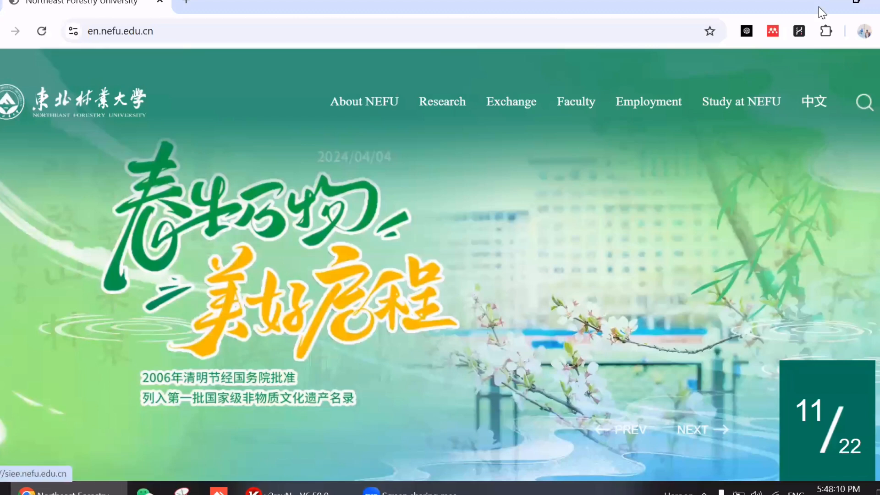
Step: Go to the Study at NEFU site and open the Chinese Government Scholarship page among its scholarship programs
{"action": "left_click", "coordinate": [732, 100]}
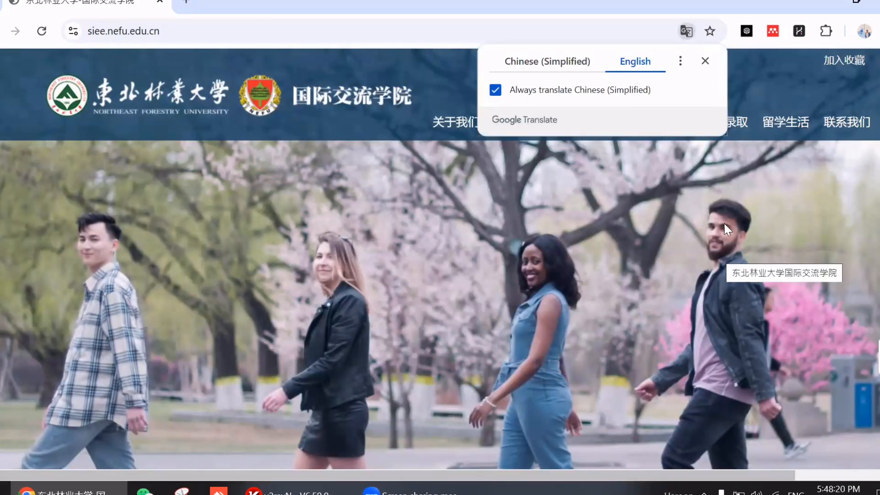
{"action": "mouse_move", "coordinate": [837, 131]}
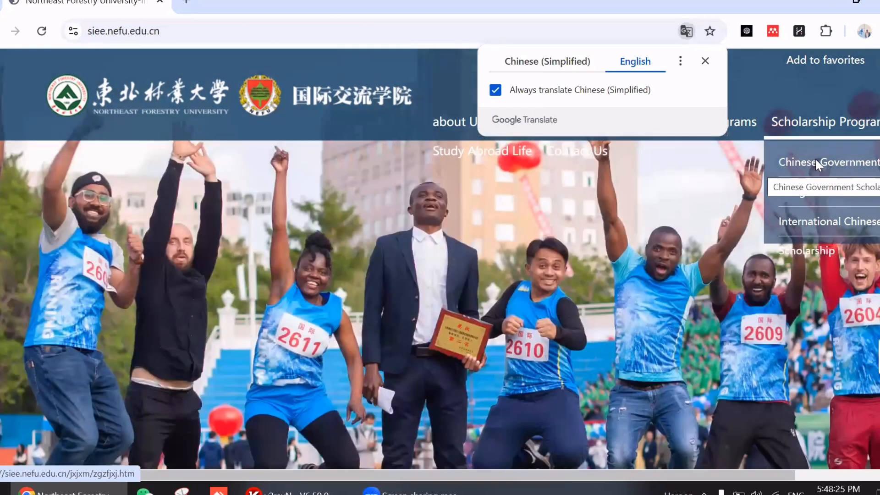
{"action": "left_click", "coordinate": [815, 161]}
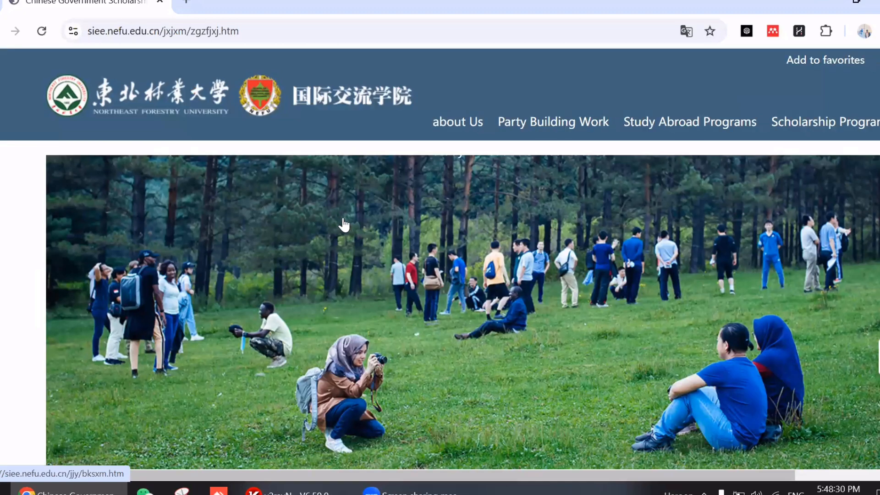
Step: Open the istudy.nefu.edu.cn online registration system listed in the scholarship page's application materials
{"action": "scroll", "coordinate": [344, 225], "scroll_direction": "down", "scroll_amount": 6}
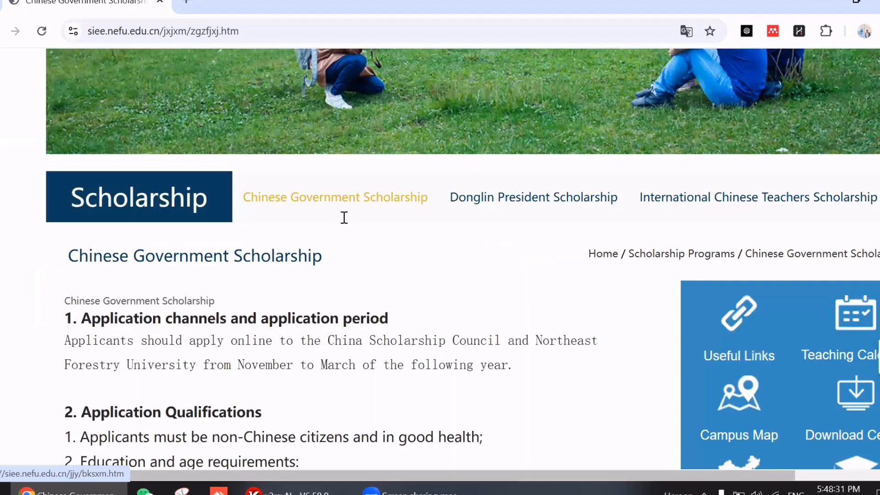
{"action": "scroll", "coordinate": [343, 218], "scroll_direction": "down", "scroll_amount": 8}
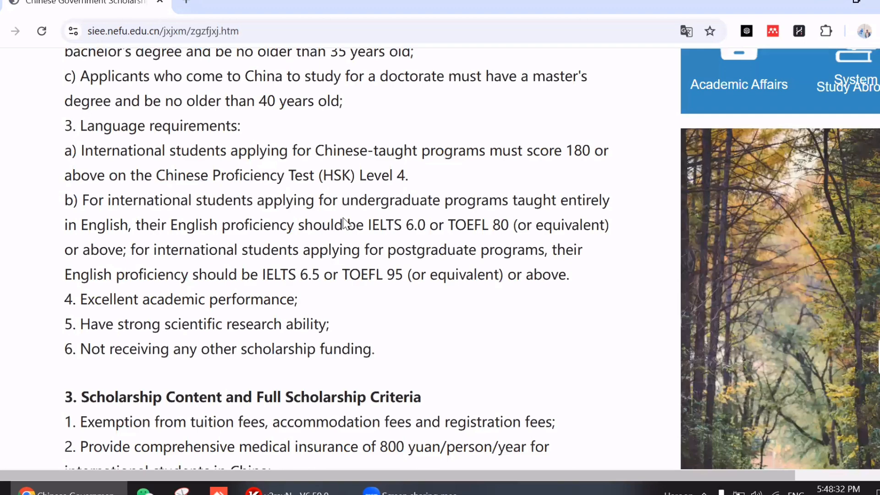
{"action": "scroll", "coordinate": [345, 223], "scroll_direction": "down", "scroll_amount": 15}
{"action": "scroll", "coordinate": [344, 216], "scroll_direction": "down", "scroll_amount": 2}
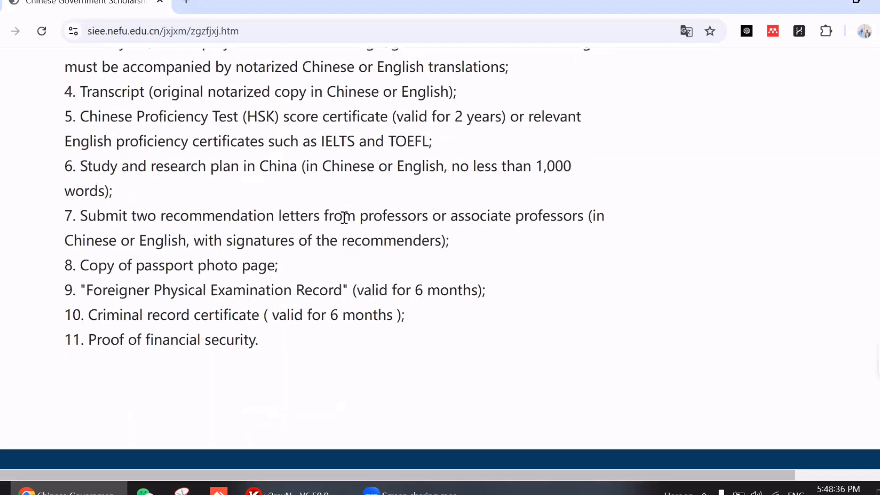
{"action": "scroll", "coordinate": [344, 217], "scroll_direction": "down", "scroll_amount": 2}
{"action": "scroll", "coordinate": [344, 219], "scroll_direction": "up", "scroll_amount": 9}
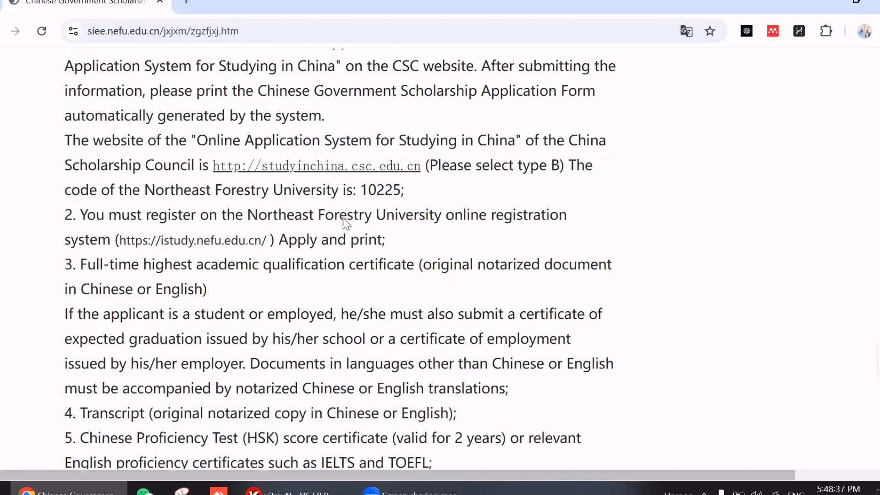
{"action": "scroll", "coordinate": [342, 218], "scroll_direction": "up", "scroll_amount": 1}
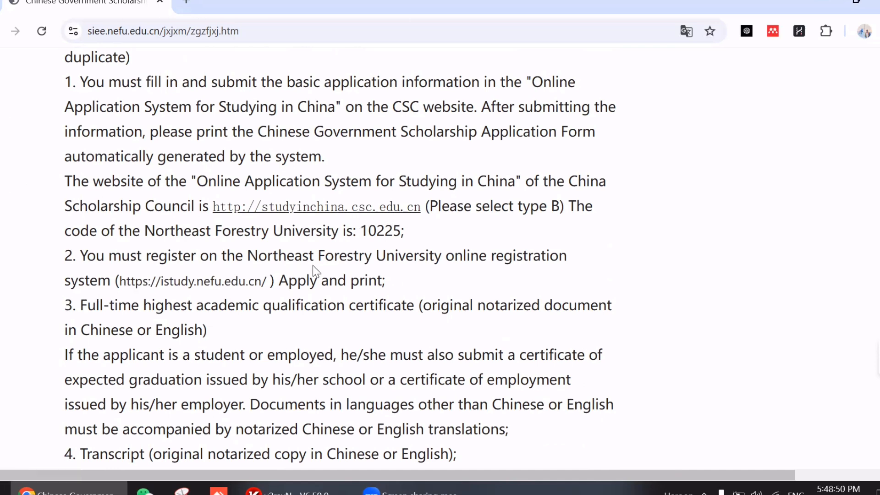
{"action": "left_click", "coordinate": [185, 287]}
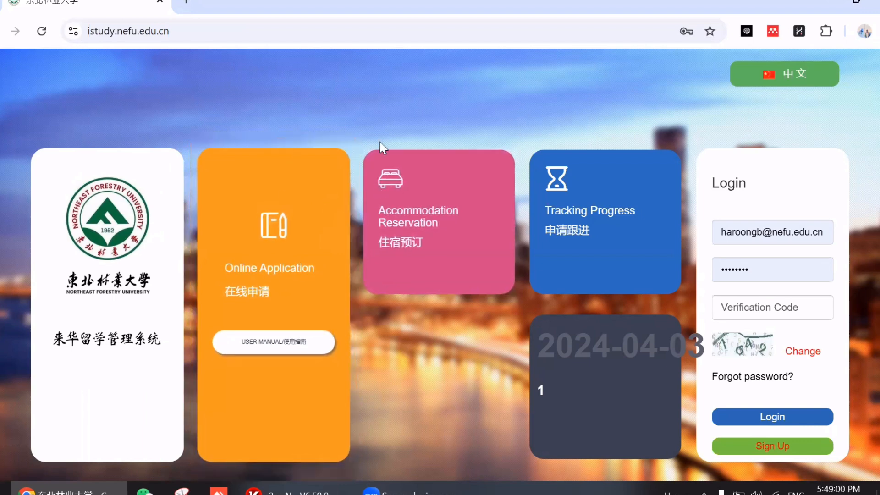
Step: Open the sign-up form for a new student account and review its required fields, including the country list
{"action": "left_click", "coordinate": [758, 452]}
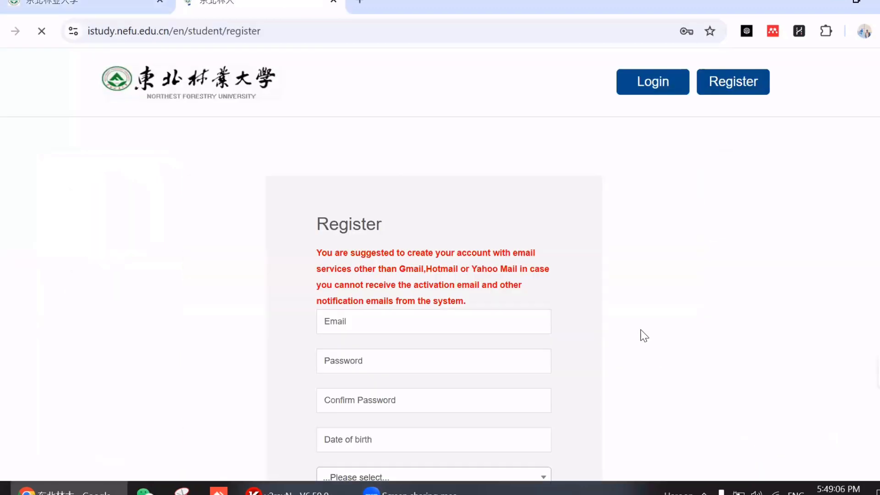
{"action": "scroll", "coordinate": [635, 305], "scroll_direction": "down", "scroll_amount": 3}
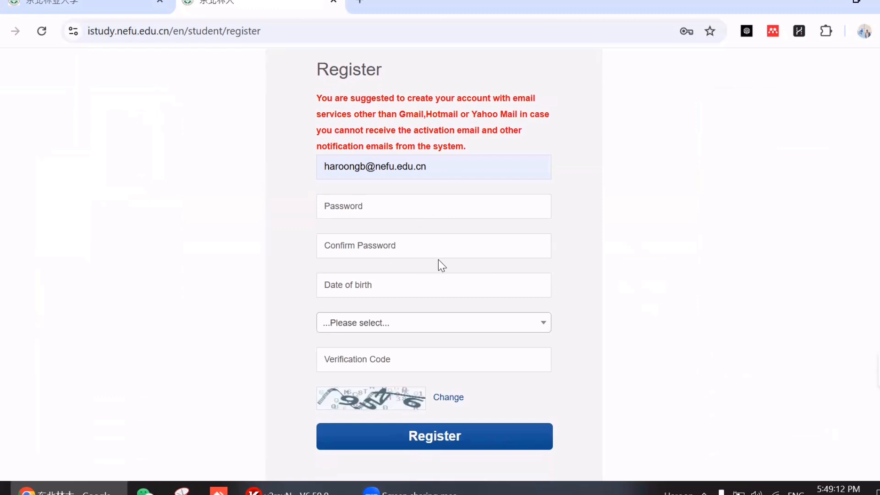
{"action": "left_click", "coordinate": [462, 326]}
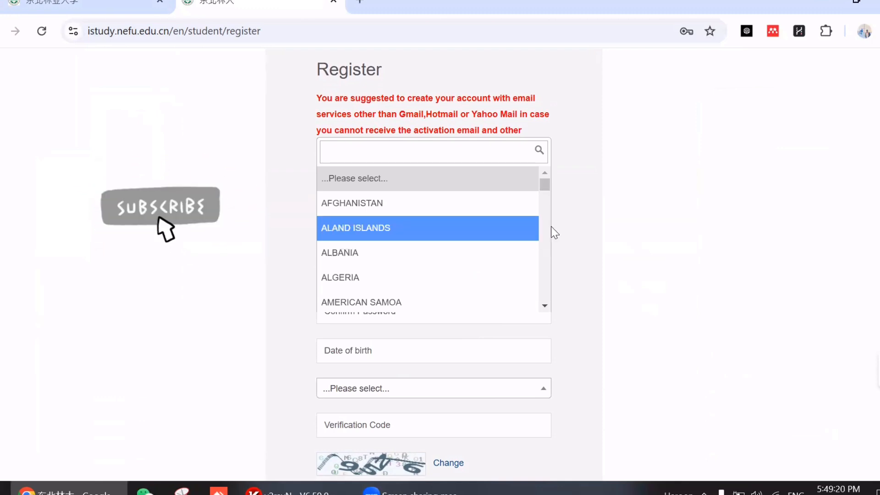
{"action": "left_click", "coordinate": [660, 229]}
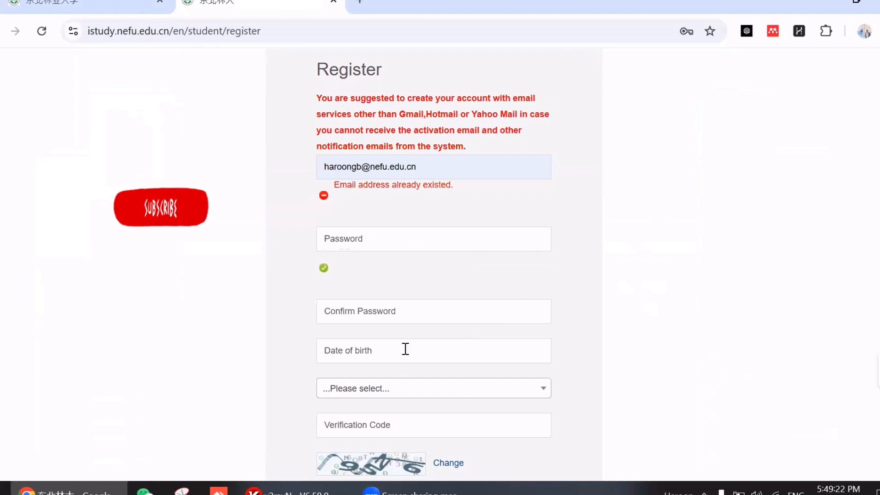
{"action": "scroll", "coordinate": [406, 349], "scroll_direction": "down", "scroll_amount": 2}
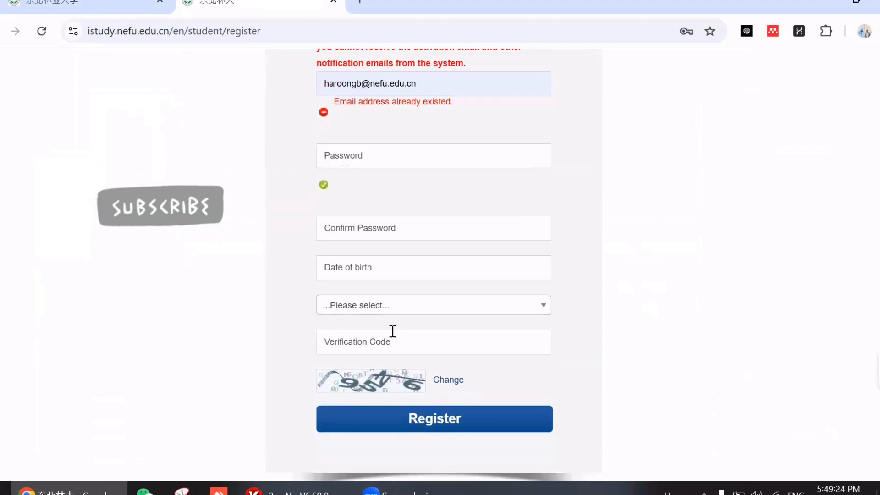
{"action": "scroll", "coordinate": [476, 255], "scroll_direction": "up", "scroll_amount": 3}
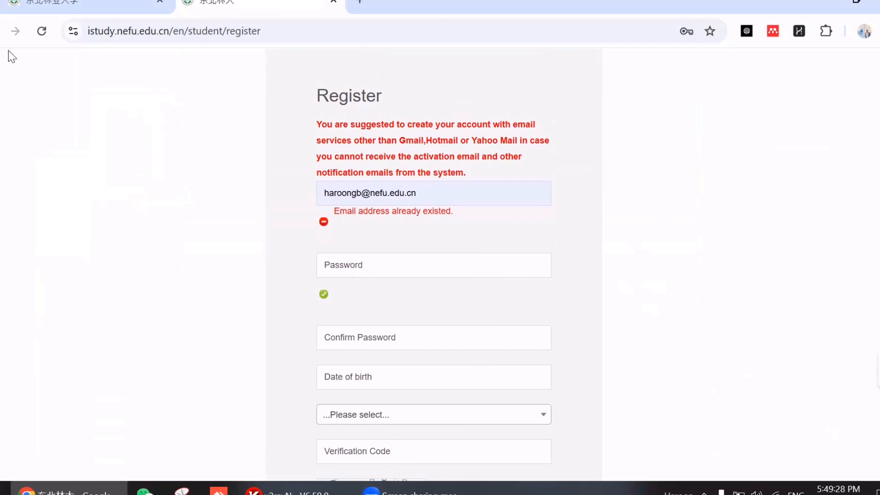
Step: Return to the application system's login page and request a new verification code image
{"action": "left_click", "coordinate": [71, 4]}
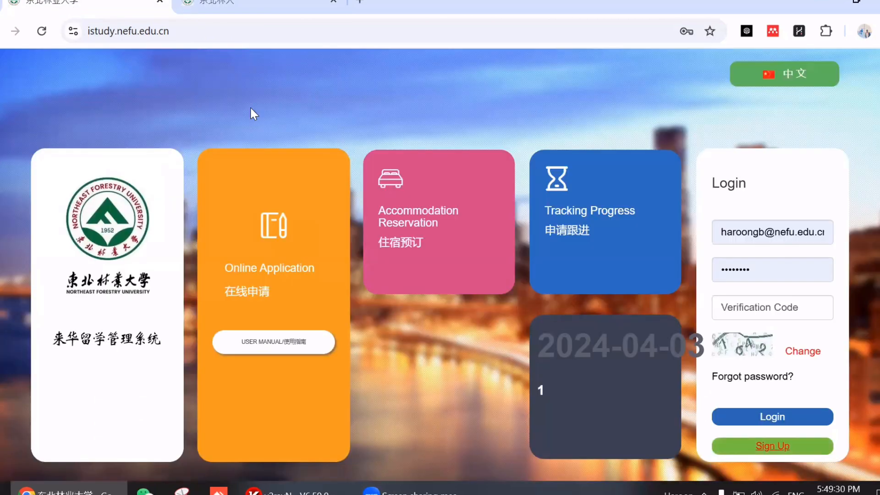
{"action": "left_click", "coordinate": [739, 303]}
{"action": "left_click", "coordinate": [738, 303]}
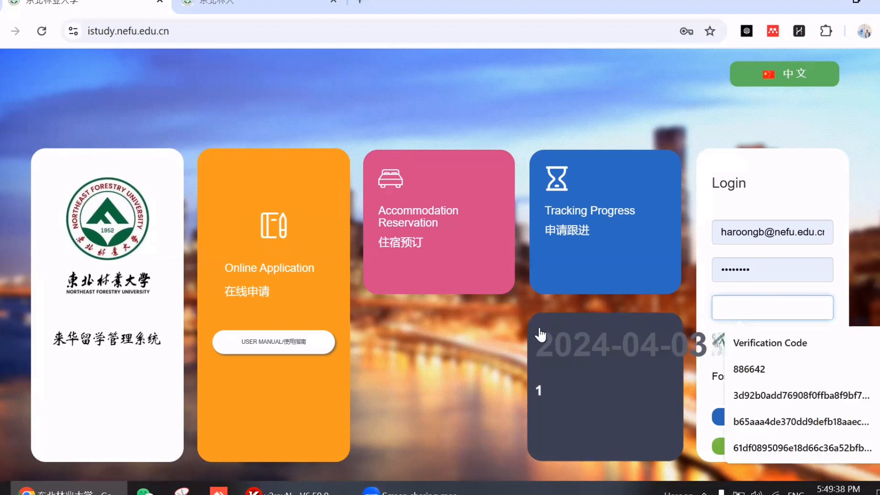
{"action": "left_click", "coordinate": [484, 328]}
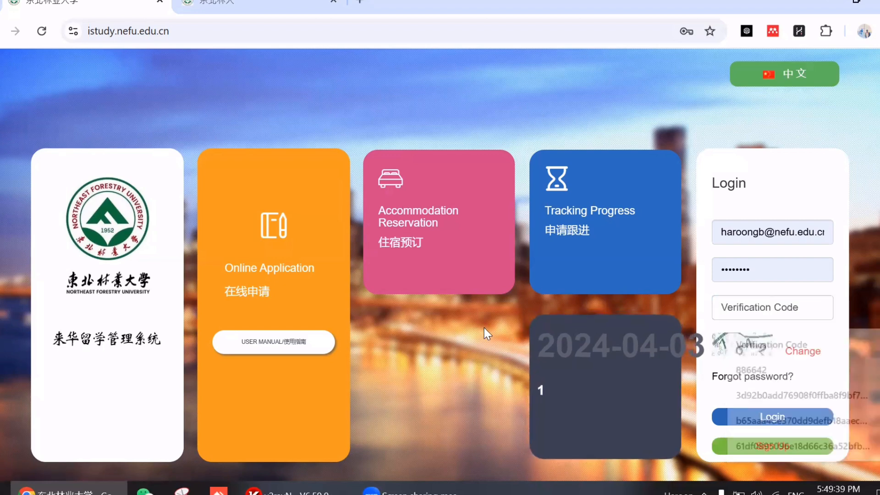
{"action": "left_click", "coordinate": [812, 356]}
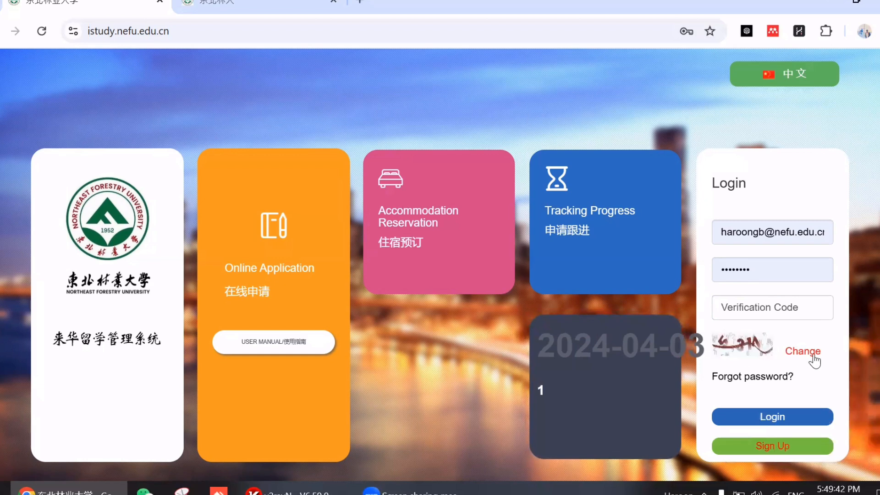
Step: Enter the verification code from the image and log in to the student account
{"action": "left_click", "coordinate": [745, 307]}
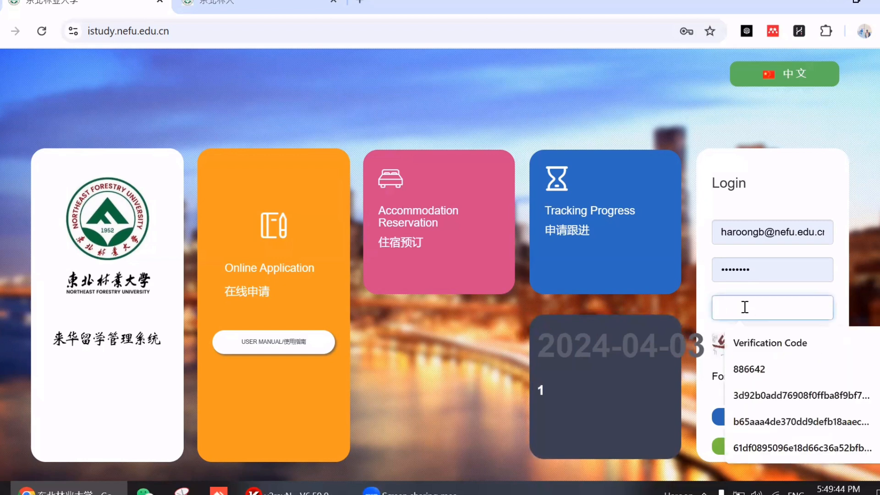
{"action": "type", "text": "53"}
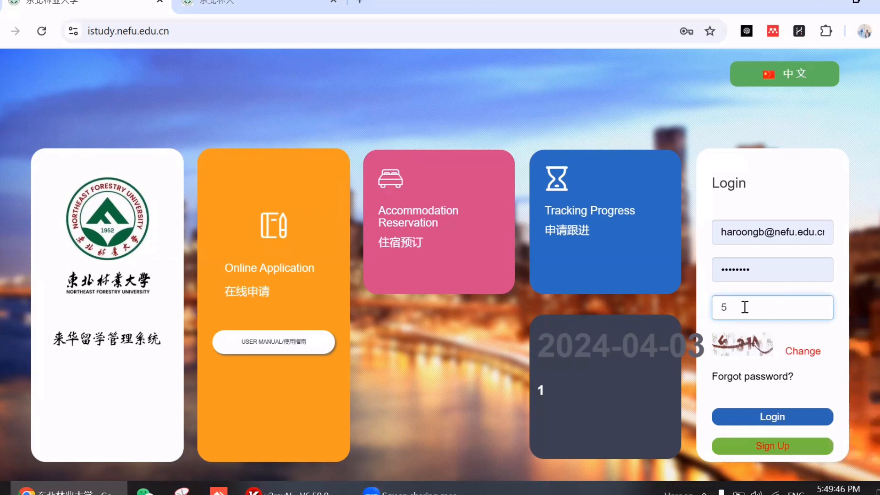
{"action": "type", "text": "17"}
{"action": "left_click", "coordinate": [756, 417]}
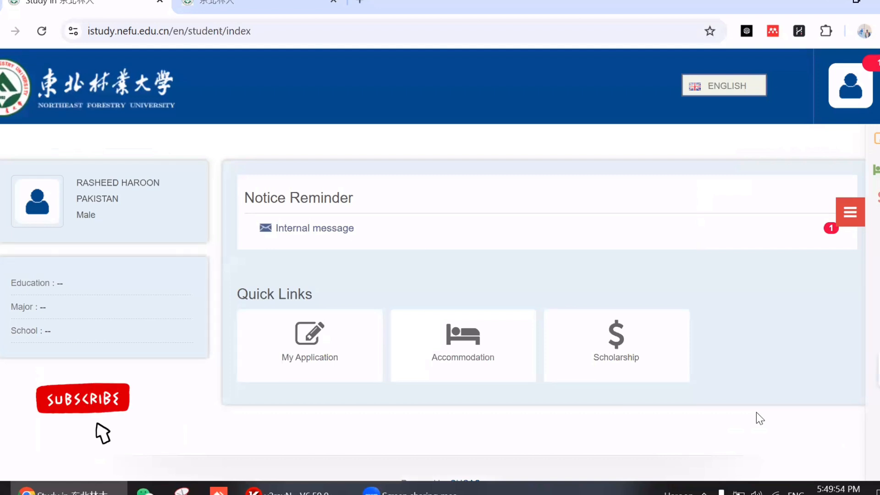
Step: Open My Application and review the explanations of Admission Steps 1 to 5 and the Closed status
{"action": "left_click", "coordinate": [333, 348]}
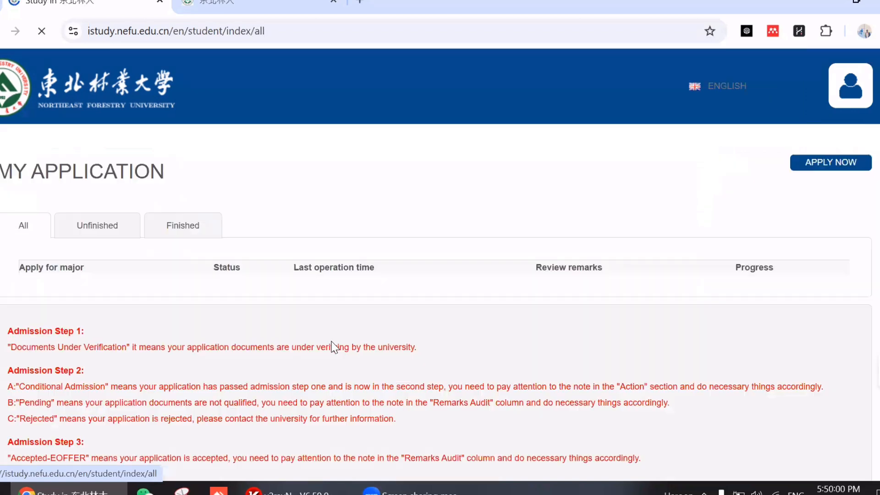
{"action": "scroll", "coordinate": [278, 339], "scroll_direction": "down", "scroll_amount": 4}
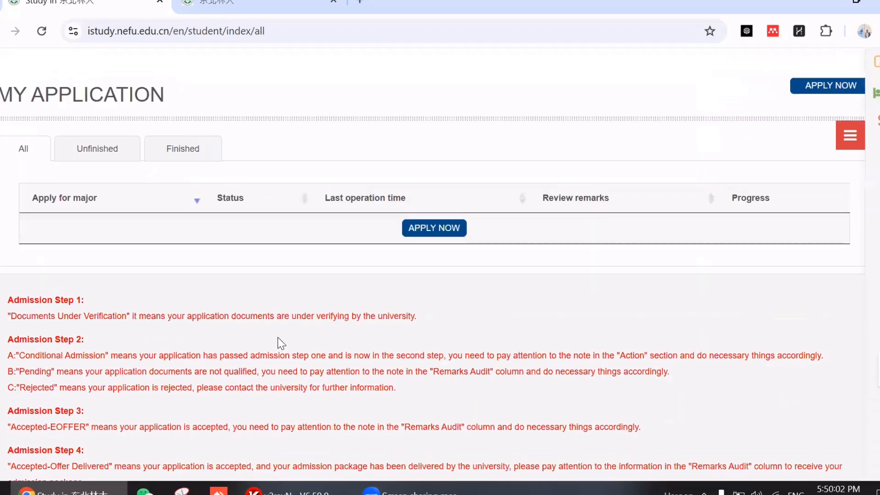
{"action": "scroll", "coordinate": [277, 338], "scroll_direction": "up", "scroll_amount": 3}
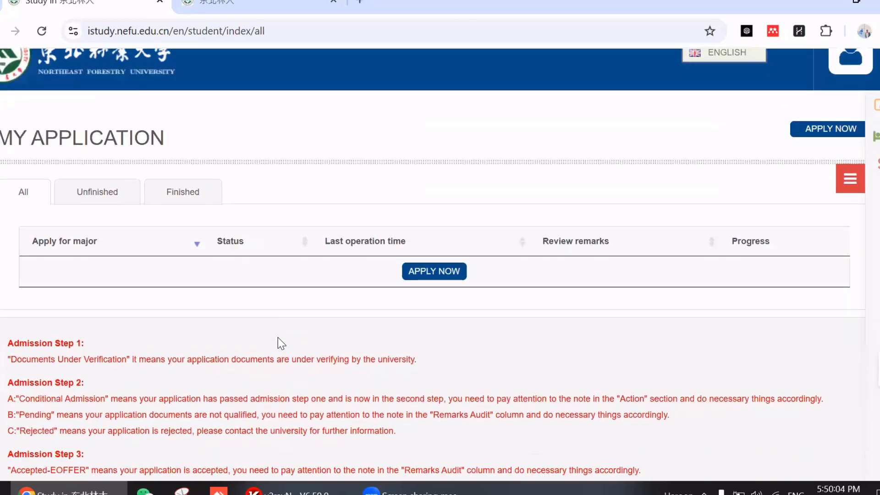
{"action": "scroll", "coordinate": [278, 338], "scroll_direction": "down", "scroll_amount": 3}
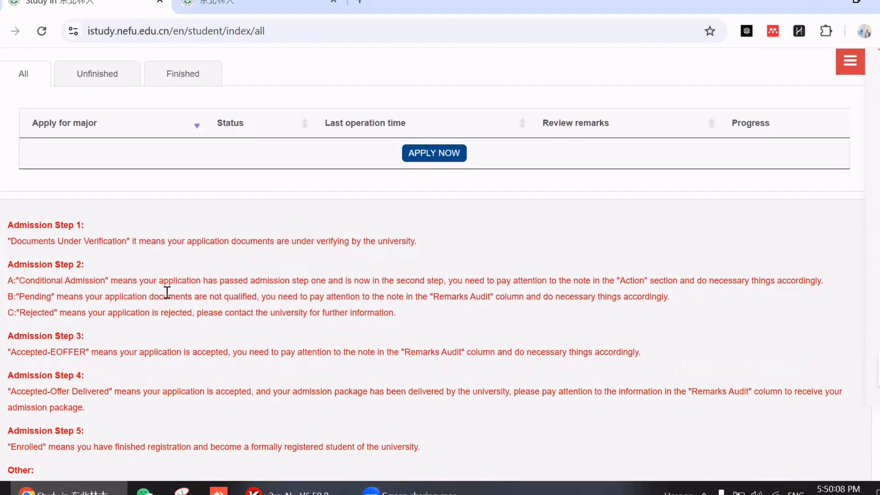
{"action": "scroll", "coordinate": [167, 292], "scroll_direction": "up", "scroll_amount": 1}
{"action": "scroll", "coordinate": [167, 293], "scroll_direction": "down", "scroll_amount": 3}
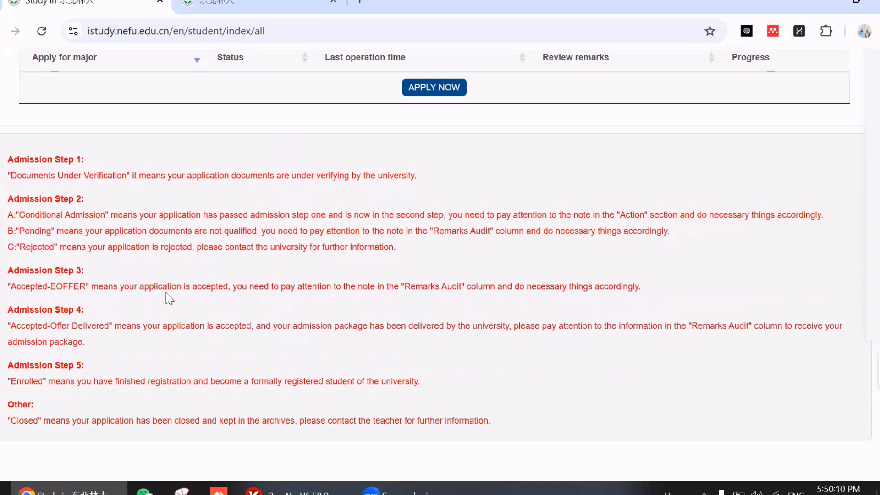
{"action": "scroll", "coordinate": [166, 292], "scroll_direction": "down", "scroll_amount": 2}
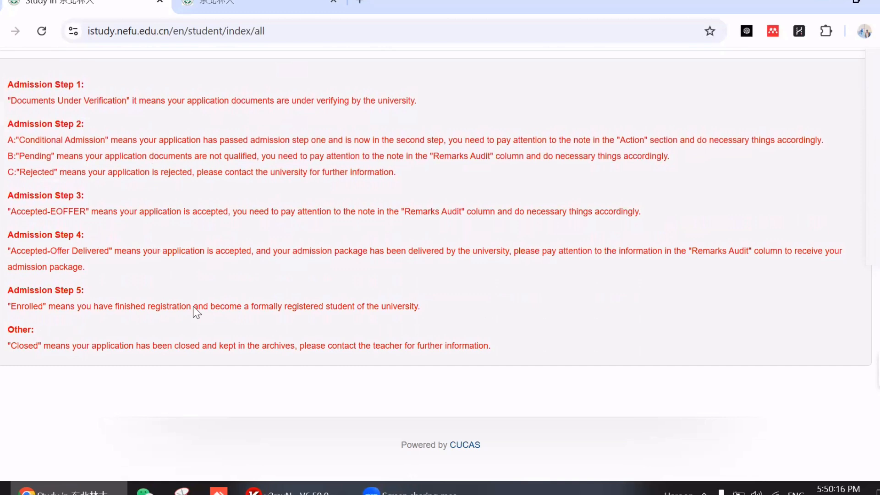
{"action": "scroll", "coordinate": [197, 264], "scroll_direction": "up", "scroll_amount": 2}
{"action": "scroll", "coordinate": [199, 265], "scroll_direction": "up", "scroll_amount": 4}
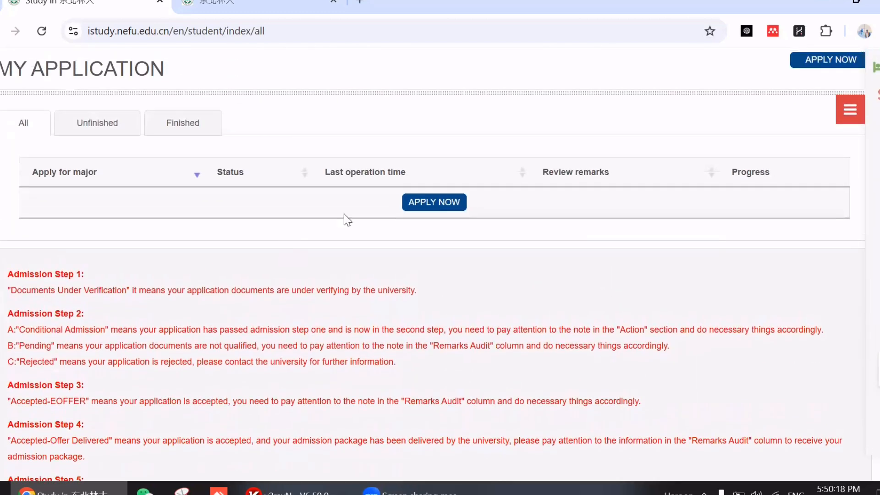
Step: Start a new application and bring up the program search criteria
{"action": "left_click", "coordinate": [410, 207]}
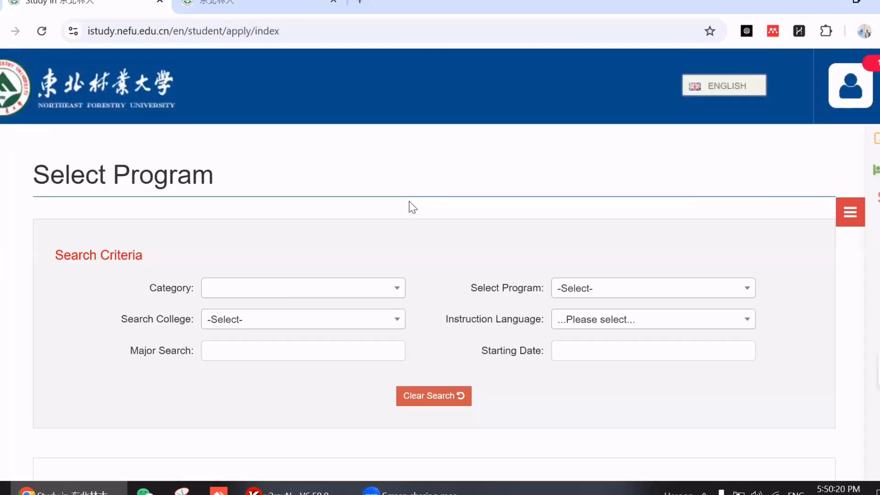
{"action": "scroll", "coordinate": [264, 222], "scroll_direction": "down", "scroll_amount": 2}
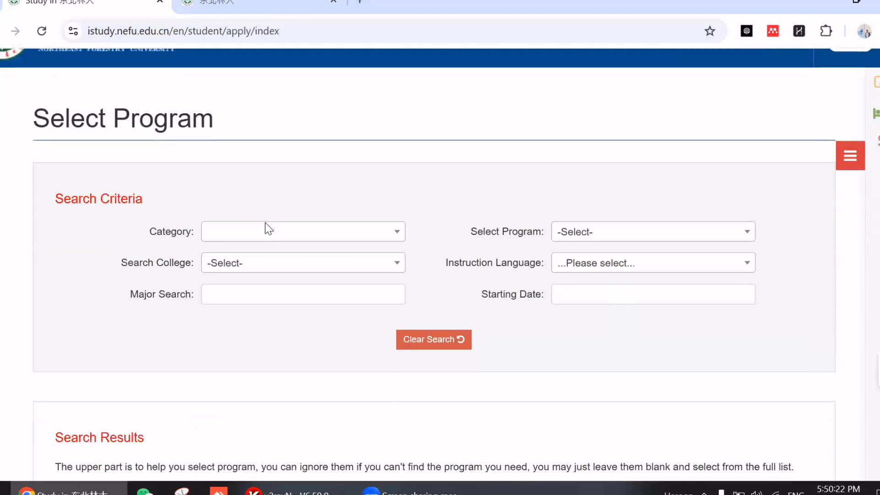
Step: Filter the programs by the Master's Degree category and look through the search results
{"action": "left_click", "coordinate": [303, 232]}
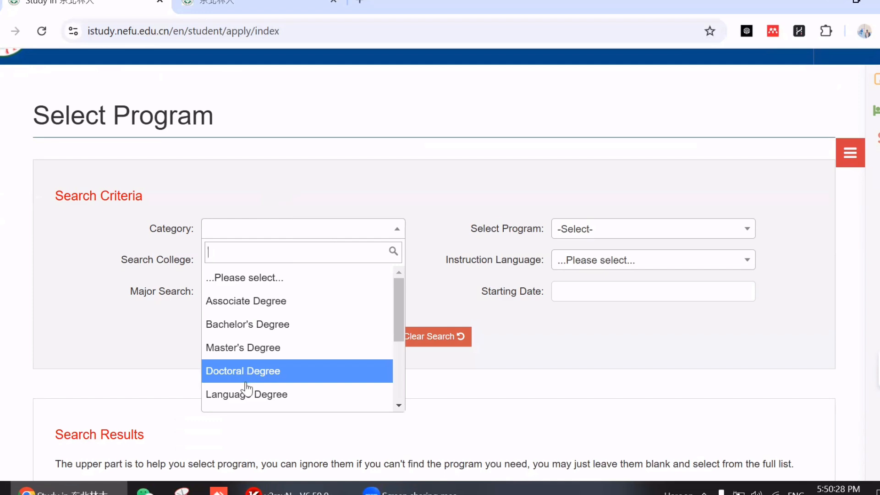
{"action": "left_click", "coordinate": [251, 348]}
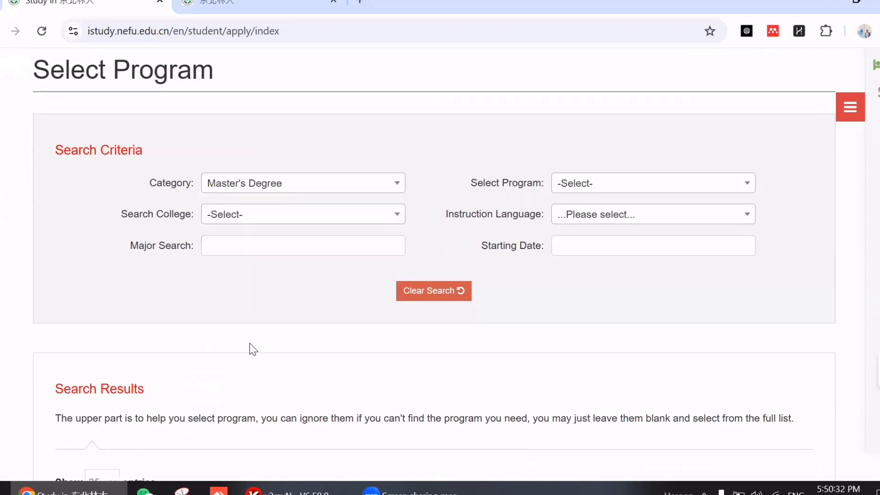
{"action": "scroll", "coordinate": [250, 346], "scroll_direction": "down", "scroll_amount": 6}
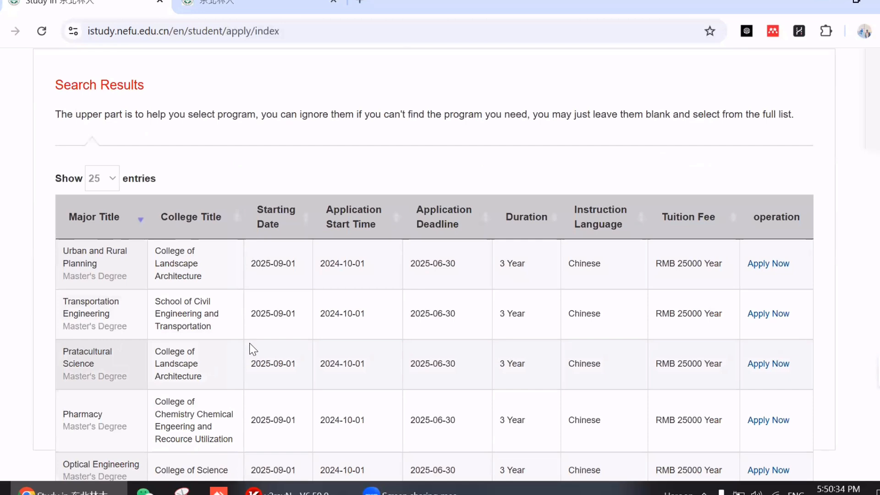
{"action": "scroll", "coordinate": [253, 350], "scroll_direction": "up", "scroll_amount": 5}
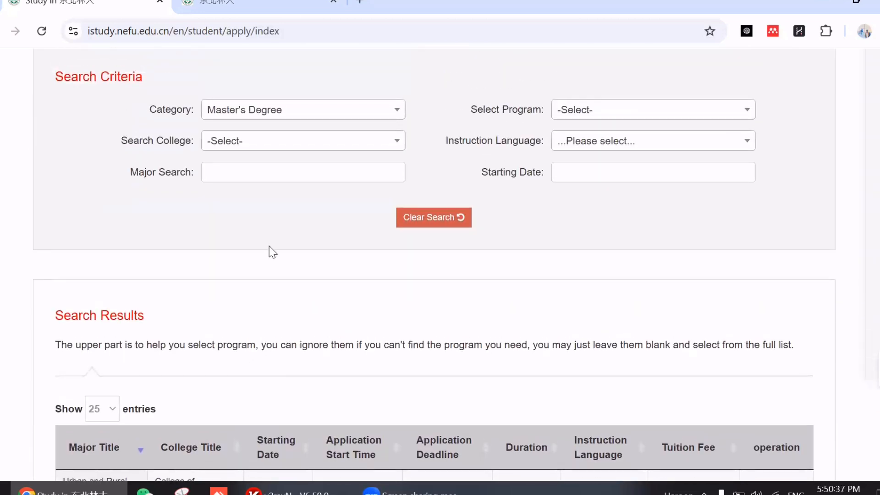
Step: Limit the program search to the School of Forestry and review the matching majors, dates, languages and fees
{"action": "left_click", "coordinate": [295, 148]}
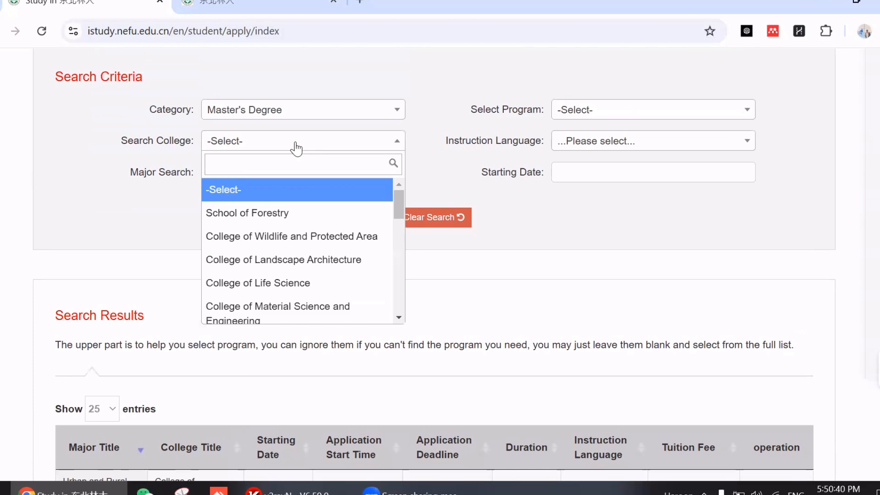
{"action": "left_click", "coordinate": [246, 213]}
{"action": "scroll", "coordinate": [246, 221], "scroll_direction": "down", "scroll_amount": 5}
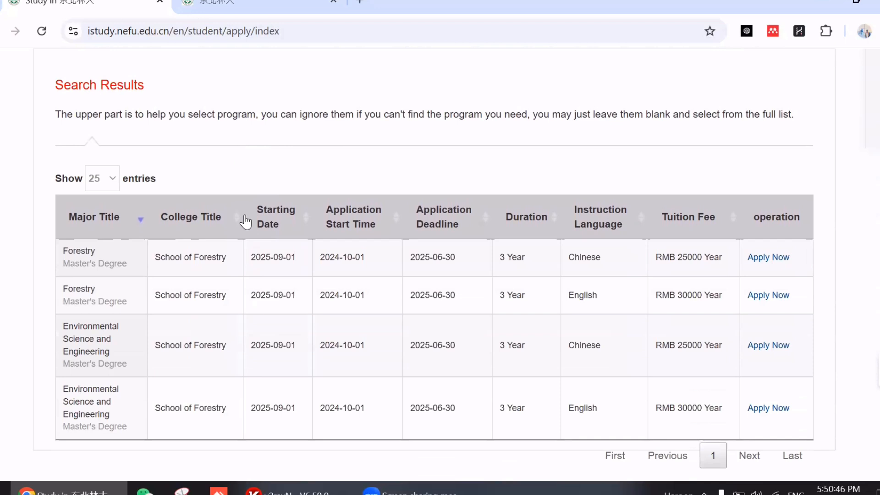
{"action": "scroll", "coordinate": [246, 220], "scroll_direction": "up", "scroll_amount": 1}
{"action": "scroll", "coordinate": [246, 220], "scroll_direction": "down", "scroll_amount": 2}
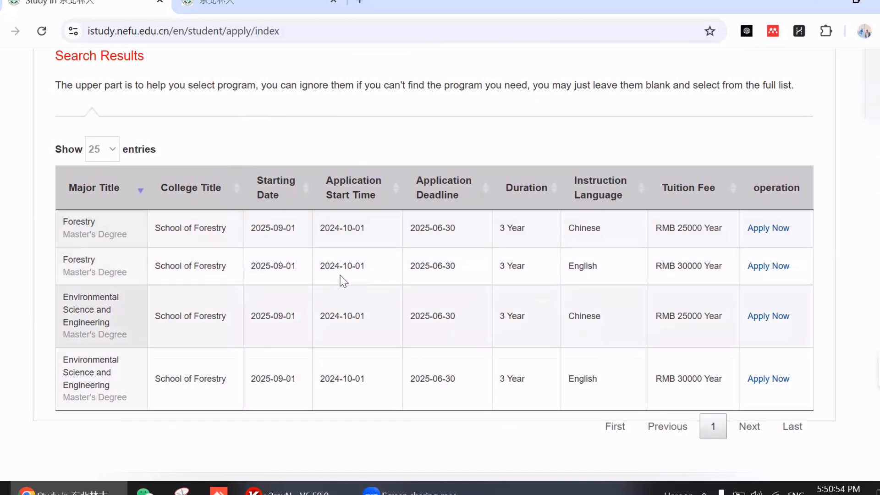
{"action": "scroll", "coordinate": [407, 299], "scroll_direction": "up", "scroll_amount": 6}
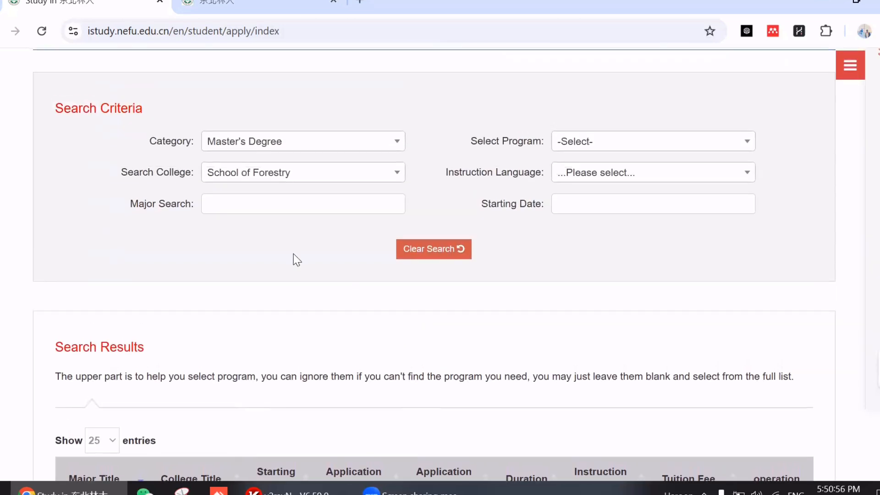
Step: Check which options the Select Program criterion offers, leaving it without a selection
{"action": "left_click", "coordinate": [637, 145]}
{"action": "left_click", "coordinate": [695, 142]}
{"action": "left_click", "coordinate": [603, 144]}
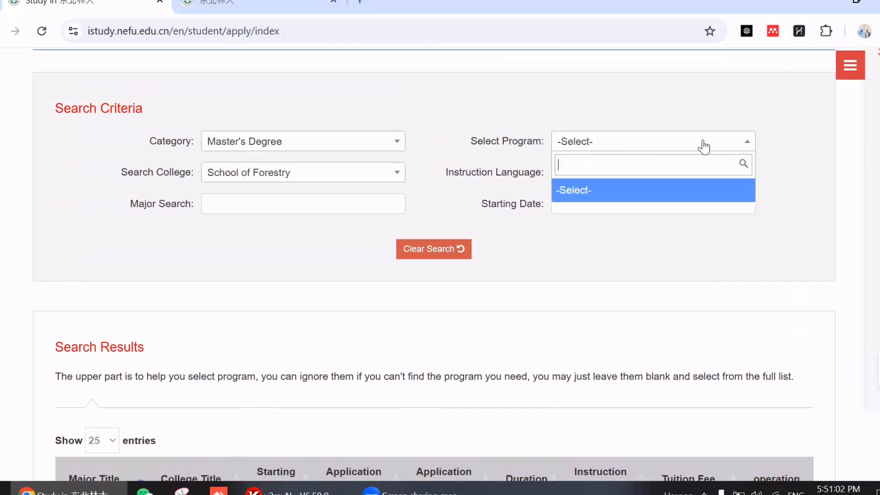
{"action": "left_click", "coordinate": [748, 144]}
{"action": "left_click", "coordinate": [747, 146]}
{"action": "left_click", "coordinate": [748, 146]}
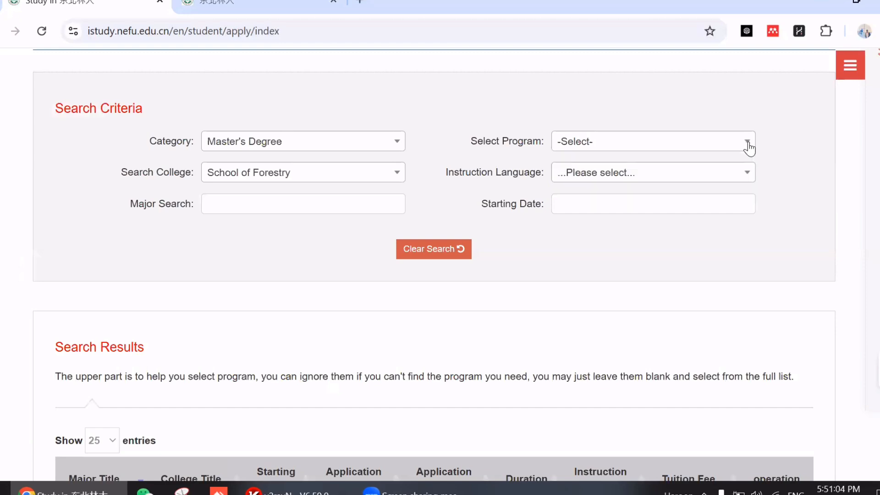
Step: Apply for the Chinese-taught Forestry master's program at the School of Forestry and open its application form
{"action": "scroll", "coordinate": [703, 314], "scroll_direction": "down", "scroll_amount": 4}
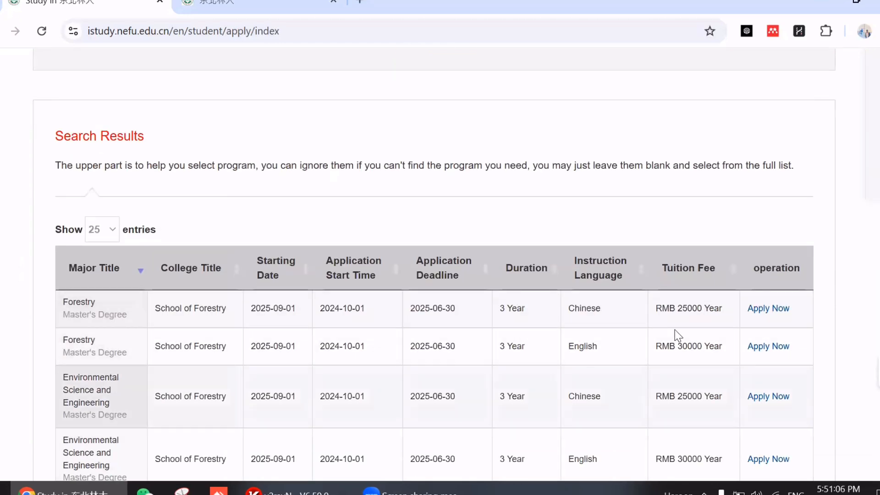
{"action": "scroll", "coordinate": [687, 345], "scroll_direction": "down", "scroll_amount": 3}
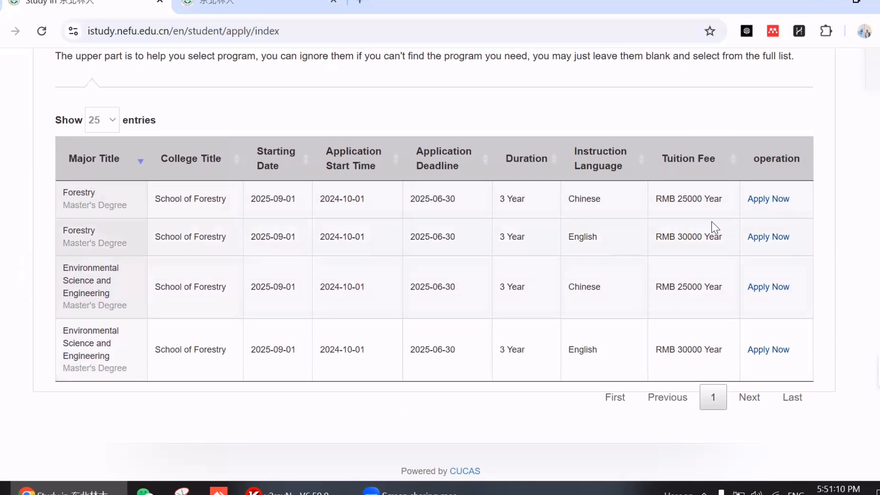
{"action": "left_click", "coordinate": [775, 200]}
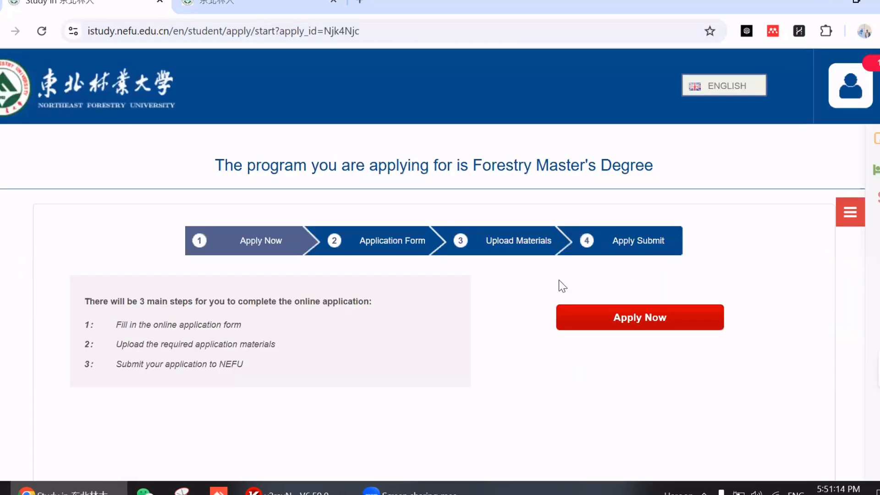
{"action": "left_click", "coordinate": [634, 329]}
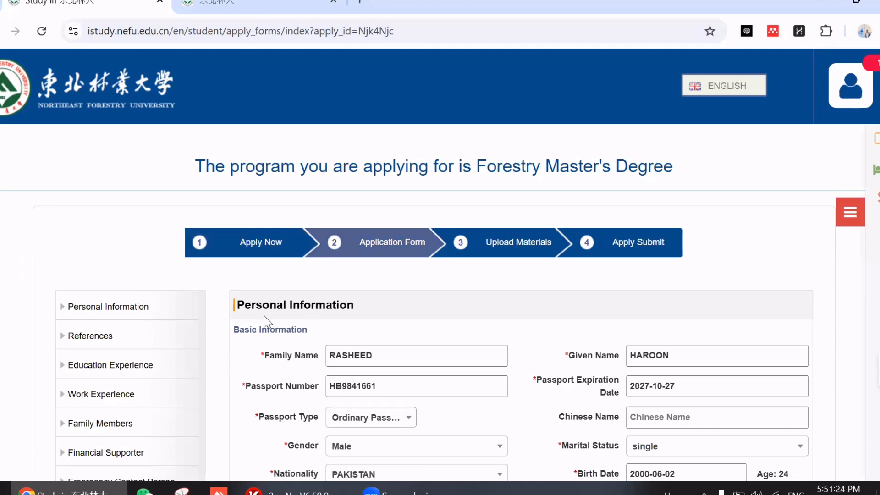
Step: Review the applicant's basic information and choose Ordinary Passport as the passport type
{"action": "scroll", "coordinate": [548, 342], "scroll_direction": "down", "scroll_amount": 2}
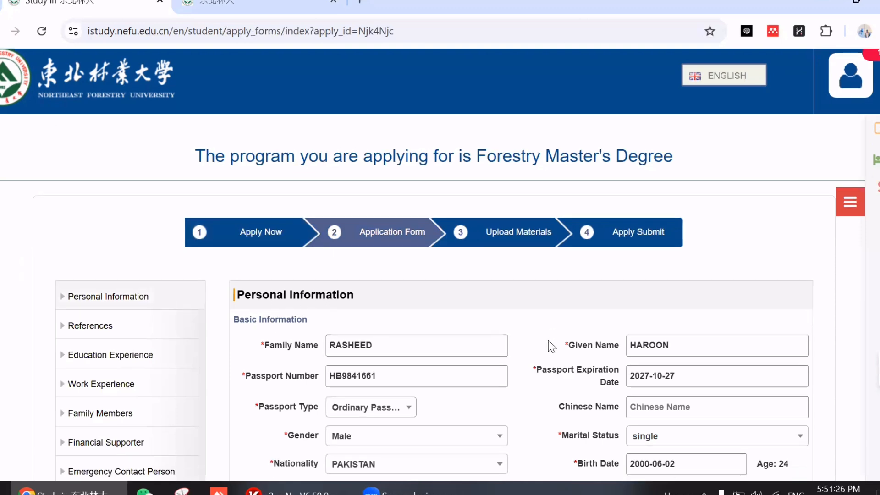
{"action": "scroll", "coordinate": [548, 340], "scroll_direction": "down", "scroll_amount": 2}
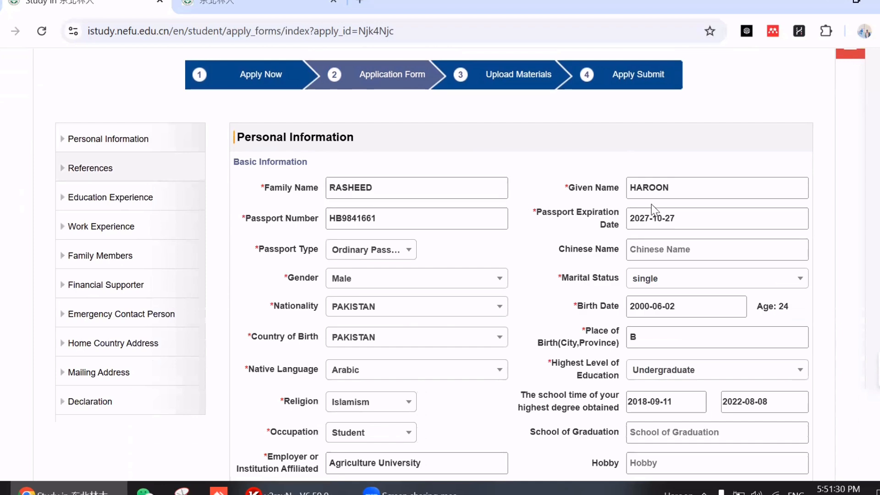
{"action": "scroll", "coordinate": [590, 237], "scroll_direction": "down", "scroll_amount": 1}
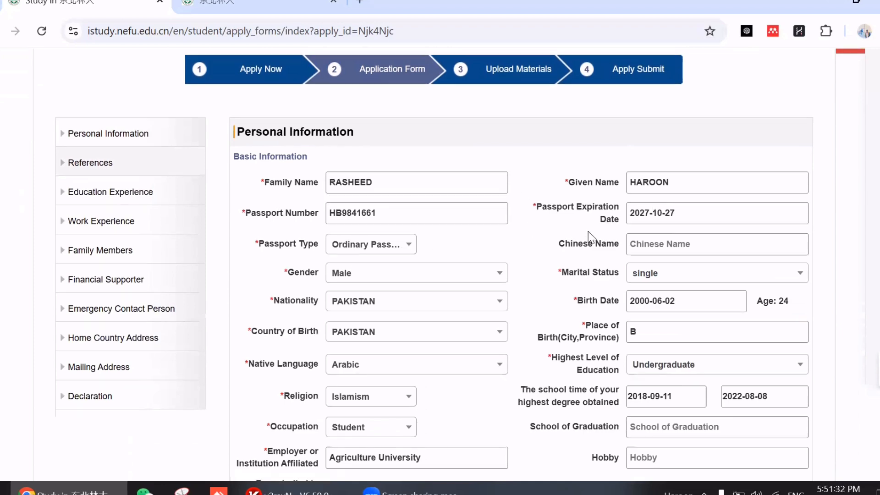
{"action": "scroll", "coordinate": [588, 237], "scroll_direction": "down", "scroll_amount": 1}
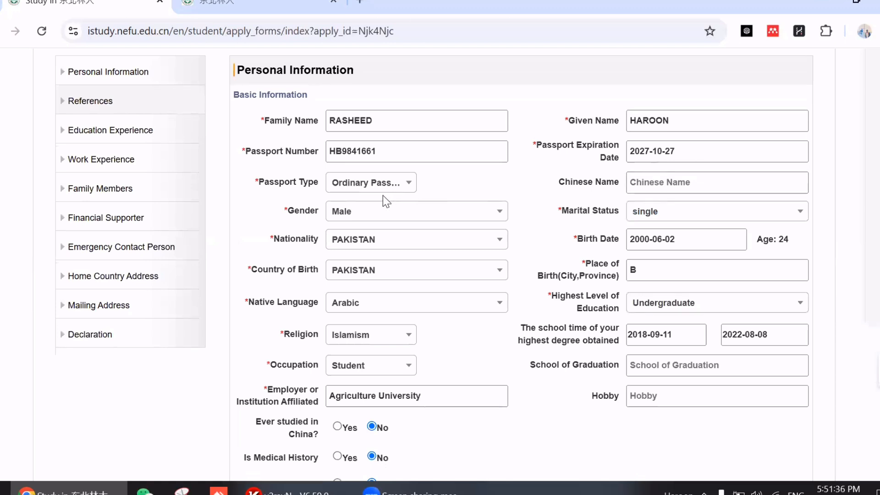
{"action": "left_click", "coordinate": [397, 187]}
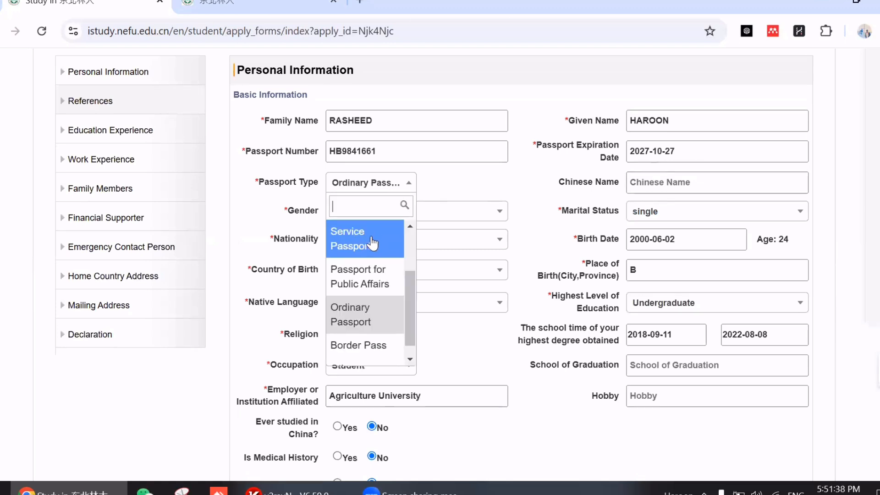
{"action": "left_click", "coordinate": [358, 319]}
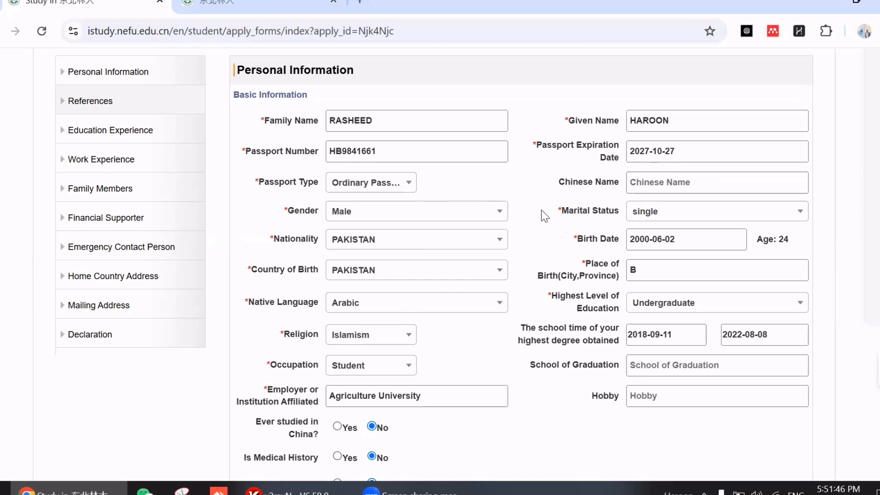
Step: Examine the remaining personal information fields, including education, occupation, affiliated institution, medical history, visa and scholarship applicant questions
{"action": "scroll", "coordinate": [541, 211], "scroll_direction": "down", "scroll_amount": 1}
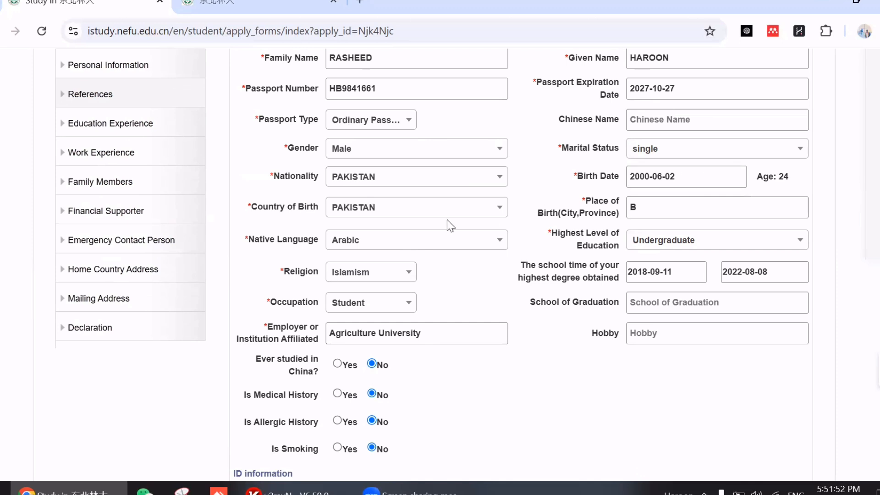
{"action": "scroll", "coordinate": [446, 219], "scroll_direction": "down", "scroll_amount": 1}
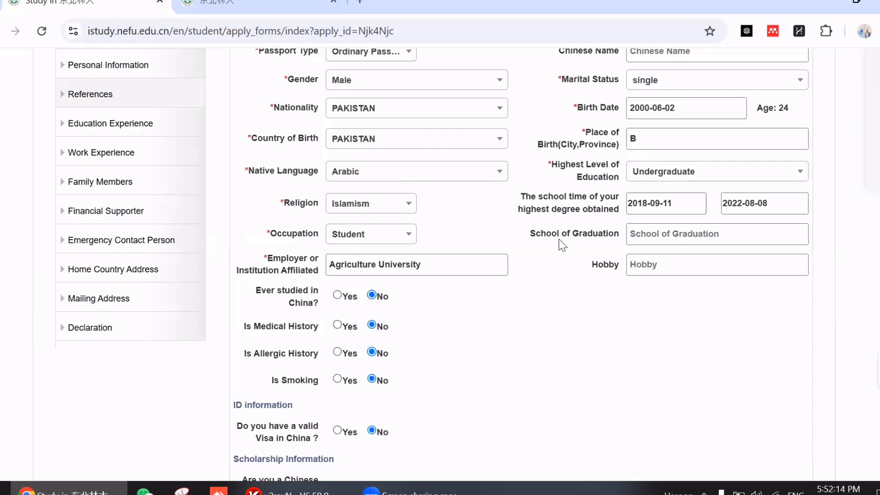
{"action": "scroll", "coordinate": [559, 238], "scroll_direction": "down", "scroll_amount": 2}
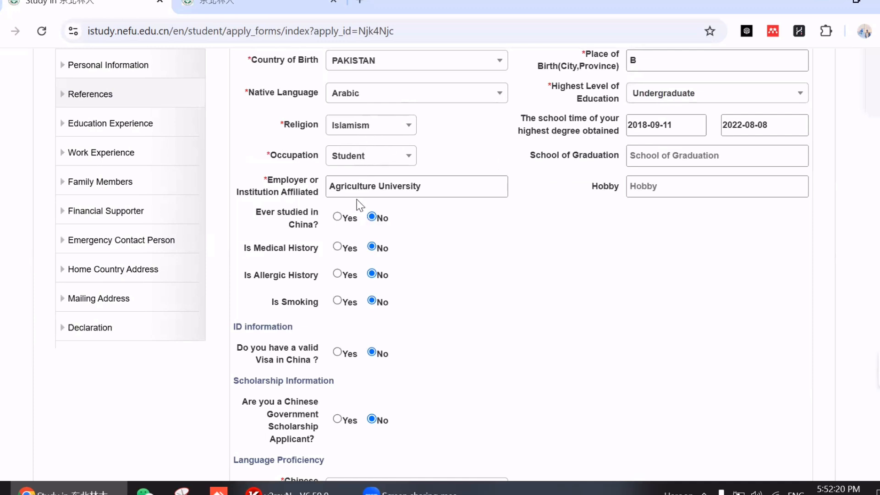
{"action": "scroll", "coordinate": [357, 201], "scroll_direction": "down", "scroll_amount": 1}
{"action": "scroll", "coordinate": [357, 201], "scroll_direction": "down", "scroll_amount": 1}
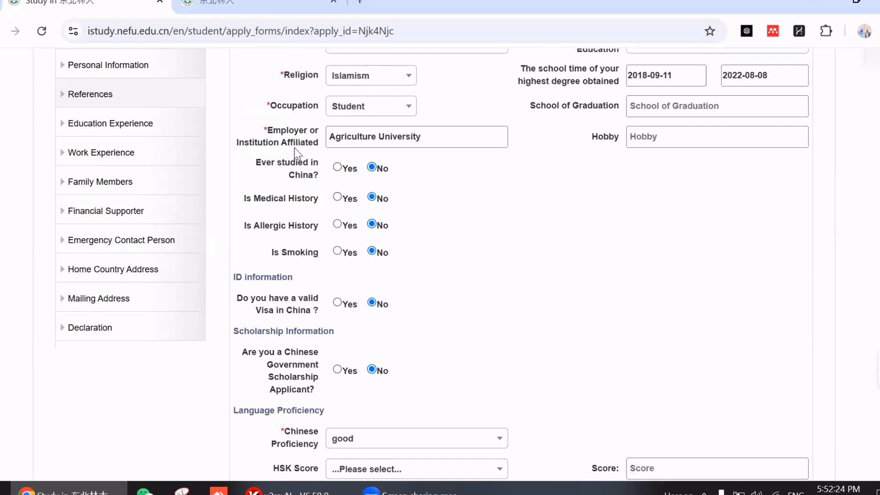
{"action": "left_click", "coordinate": [380, 137]}
{"action": "scroll", "coordinate": [510, 174], "scroll_direction": "down", "scroll_amount": 1}
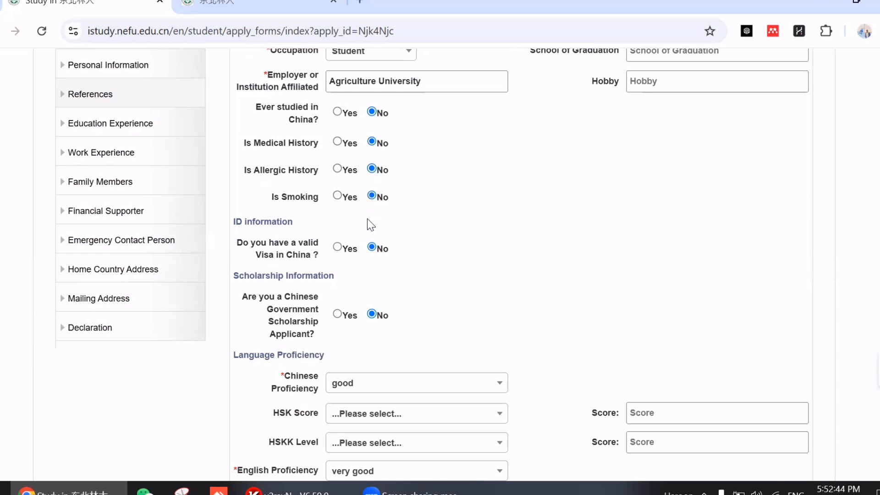
{"action": "scroll", "coordinate": [367, 218], "scroll_direction": "down", "scroll_amount": 1}
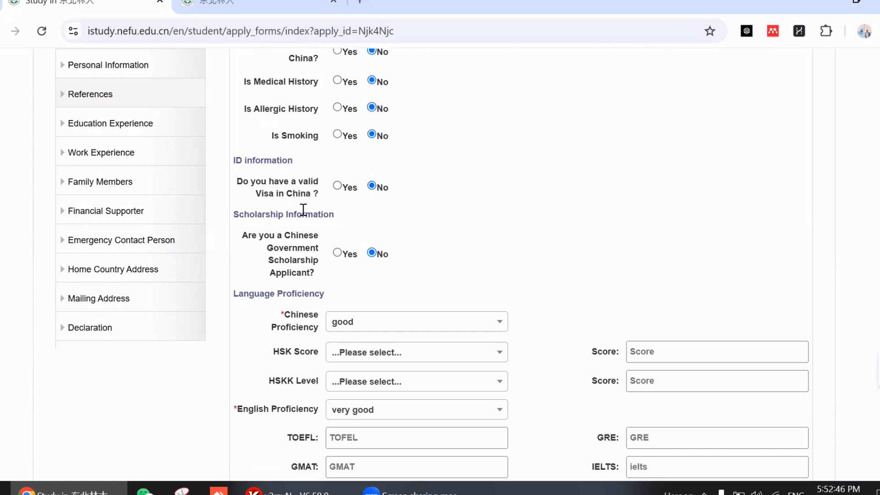
{"action": "scroll", "coordinate": [379, 202], "scroll_direction": "down", "scroll_amount": 1}
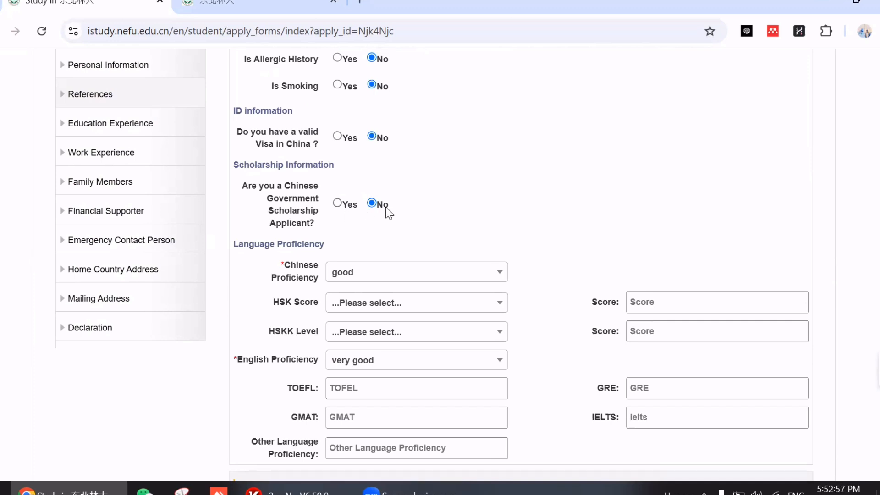
{"action": "scroll", "coordinate": [388, 211], "scroll_direction": "down", "scroll_amount": 2}
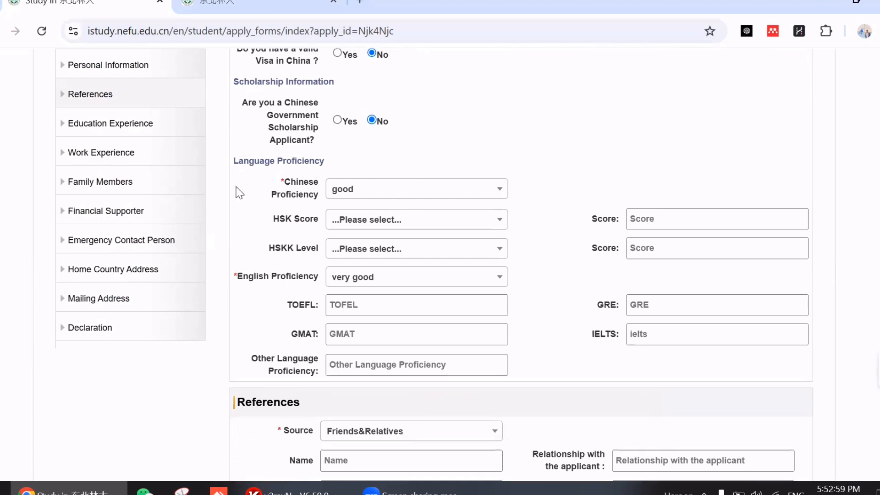
Step: Check the available Chinese proficiency levels and HSK score options in the language proficiency section
{"action": "left_click", "coordinate": [399, 198]}
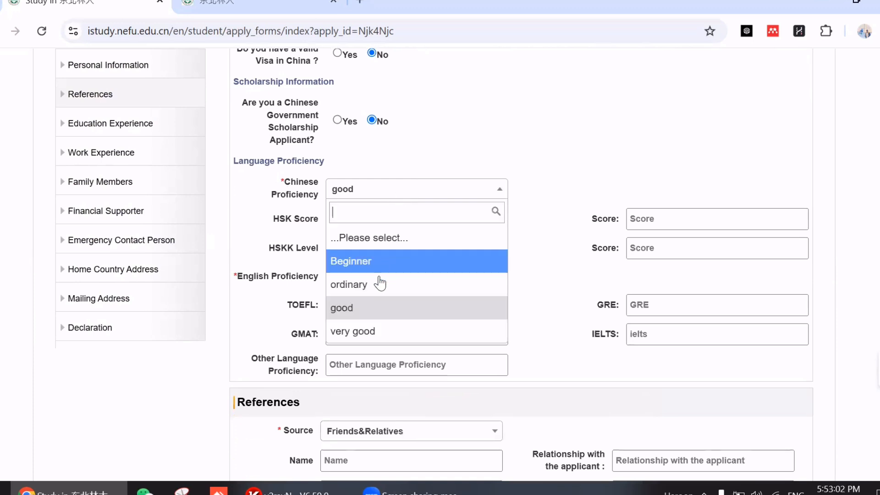
{"action": "left_click", "coordinate": [351, 330]}
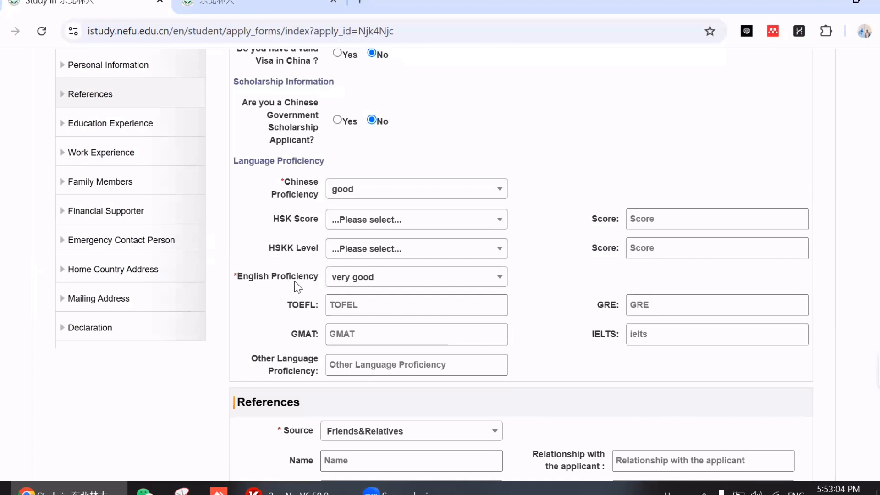
{"action": "left_click", "coordinate": [419, 225]}
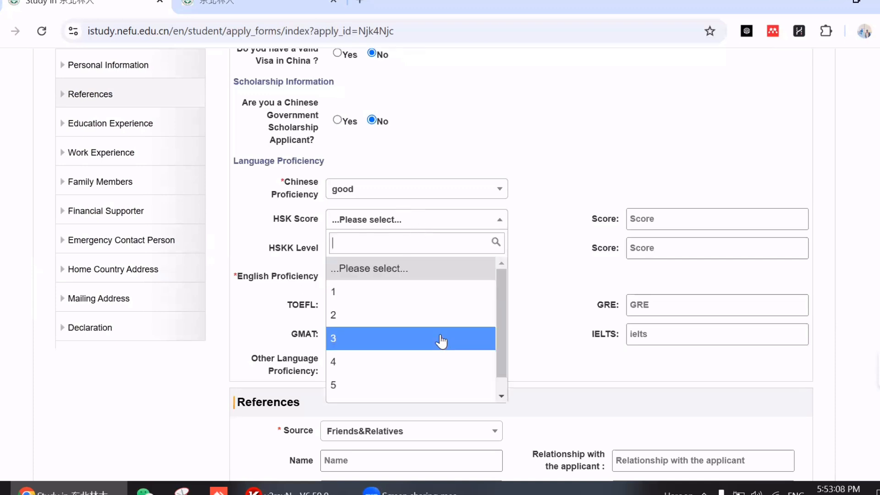
{"action": "mouse_move", "coordinate": [498, 318]}
{"action": "left_mouse_down"}
{"action": "mouse_move", "coordinate": [501, 345]}
{"action": "mouse_move", "coordinate": [499, 311]}
{"action": "left_mouse_up"}
{"action": "left_click", "coordinate": [265, 318]}
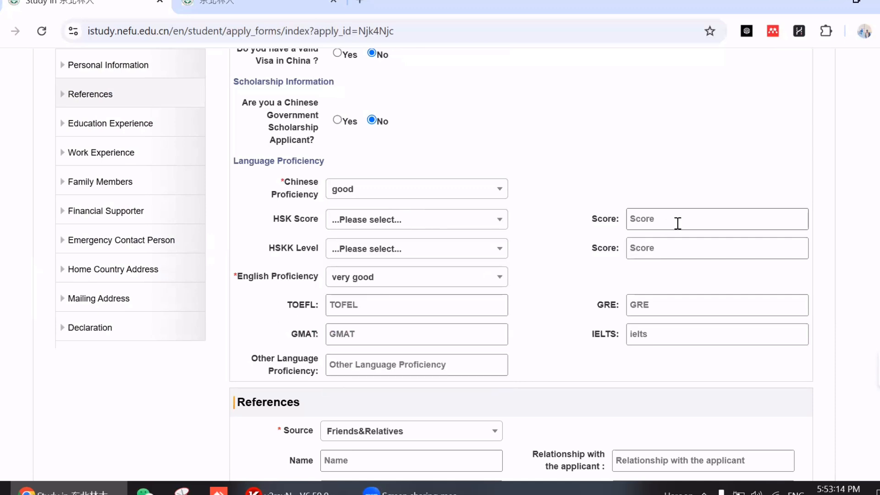
Step: Look over the English test score and other language proficiency fields, down to the References section
{"action": "scroll", "coordinate": [372, 289], "scroll_direction": "down", "scroll_amount": 2}
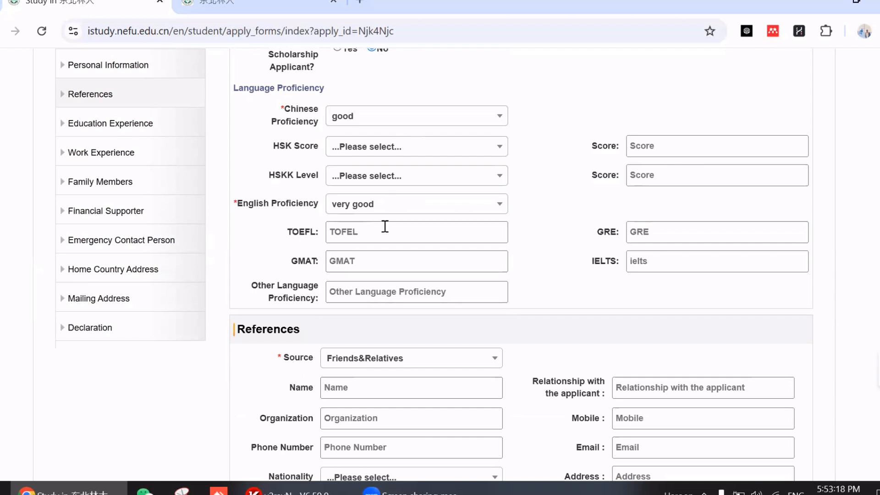
{"action": "left_click", "coordinate": [365, 263]}
{"action": "scroll", "coordinate": [505, 266], "scroll_direction": "down", "scroll_amount": 2}
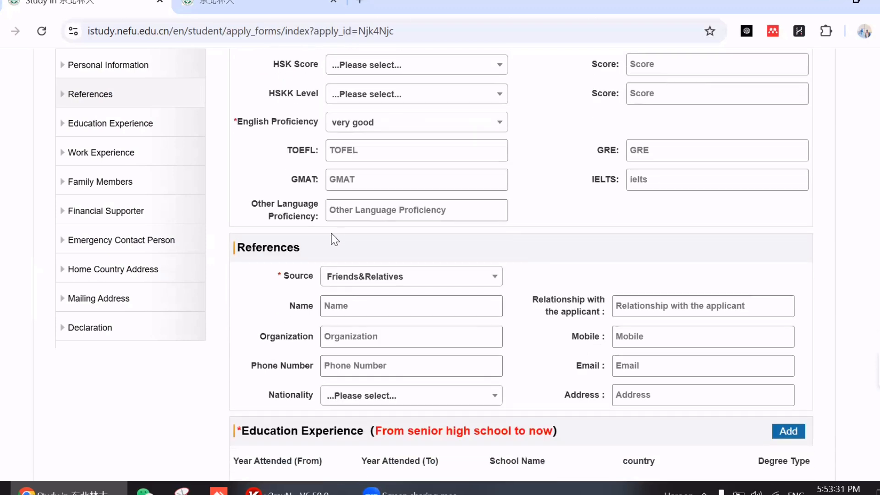
{"action": "left_click", "coordinate": [394, 207]}
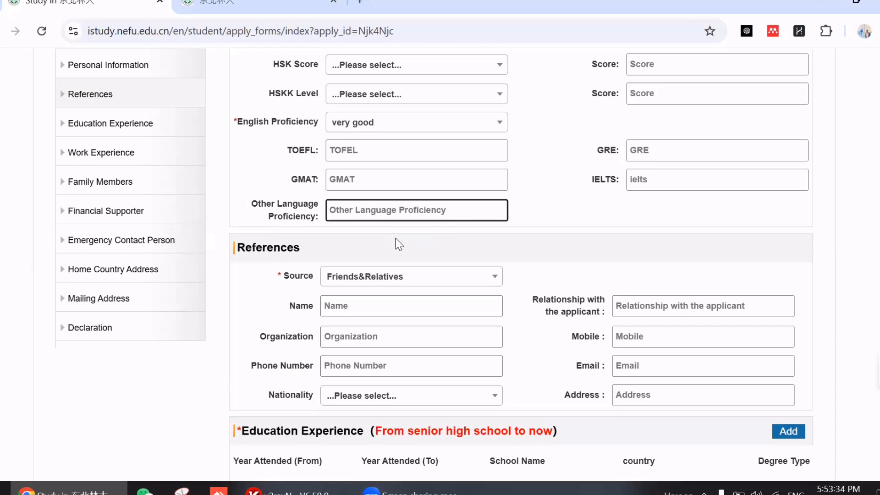
Step: Review the References section's source and contact fields and the Education Experience entry across all its columns
{"action": "scroll", "coordinate": [399, 244], "scroll_direction": "down", "scroll_amount": 2}
{"action": "left_click", "coordinate": [264, 211]}
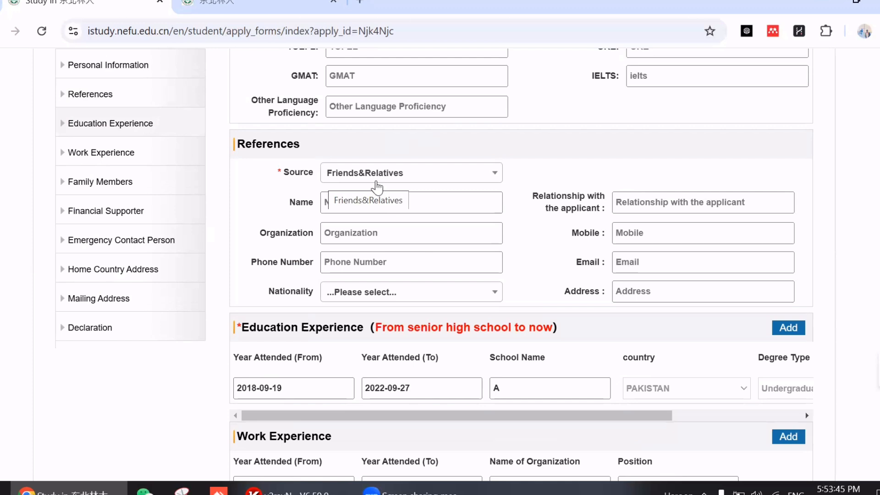
{"action": "left_click", "coordinate": [422, 211]}
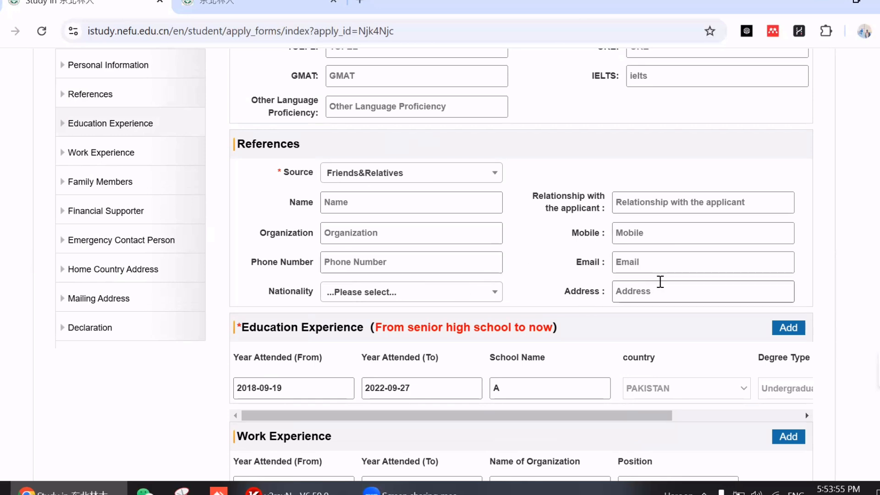
{"action": "scroll", "coordinate": [533, 252], "scroll_direction": "down", "scroll_amount": 4}
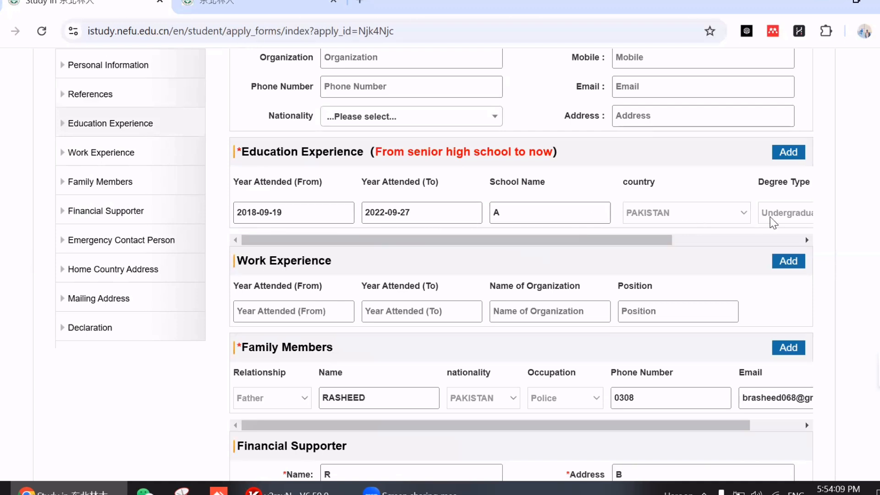
{"action": "scroll", "coordinate": [769, 220], "scroll_direction": "right", "scroll_amount": 3}
{"action": "scroll", "coordinate": [771, 217], "scroll_direction": "right", "scroll_amount": 1}
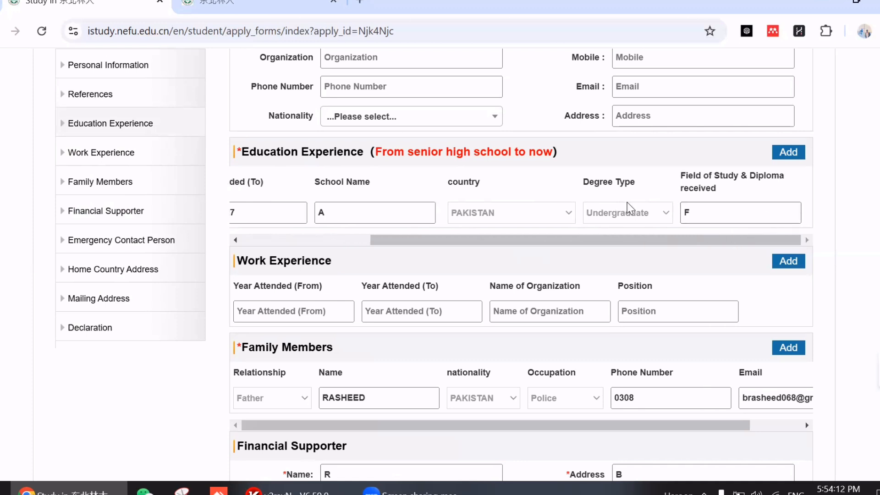
{"action": "scroll", "coordinate": [463, 219], "scroll_direction": "left", "scroll_amount": 5}
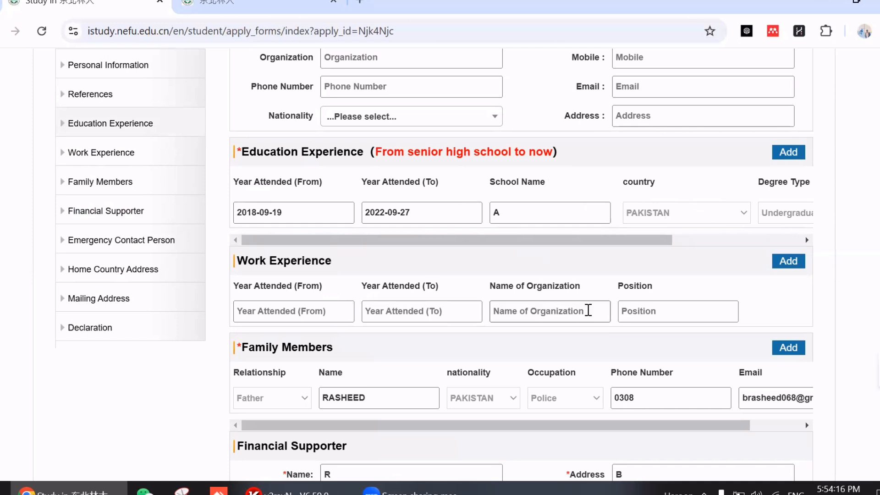
Step: Examine the work experience, family member, financial supporter, emergency contact, home, current and mailing address fields
{"action": "scroll", "coordinate": [638, 312], "scroll_direction": "down", "scroll_amount": 3}
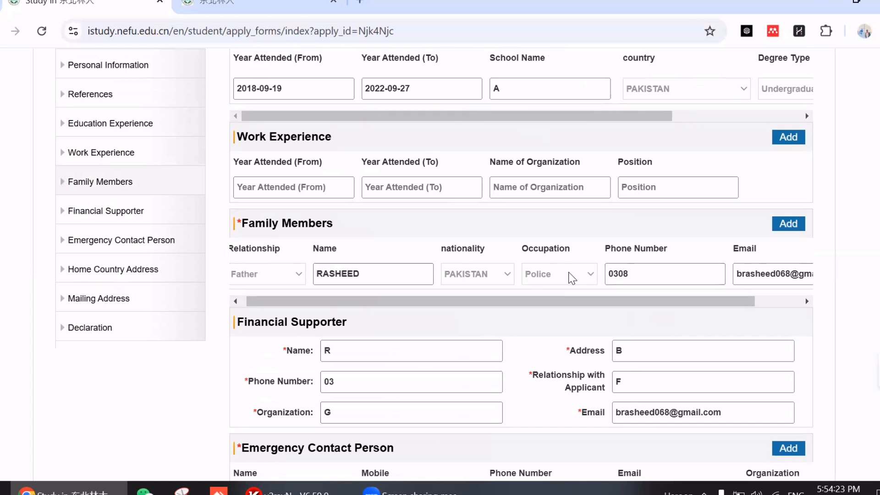
{"action": "scroll", "coordinate": [570, 276], "scroll_direction": "right", "scroll_amount": 3}
{"action": "scroll", "coordinate": [571, 277], "scroll_direction": "left", "scroll_amount": 3}
{"action": "scroll", "coordinate": [552, 180], "scroll_direction": "down", "scroll_amount": 3}
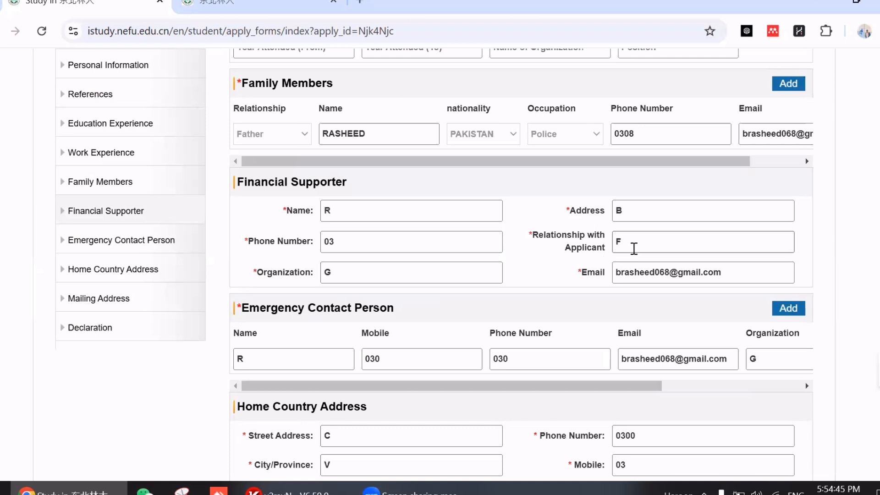
{"action": "scroll", "coordinate": [630, 273], "scroll_direction": "down", "scroll_amount": 2}
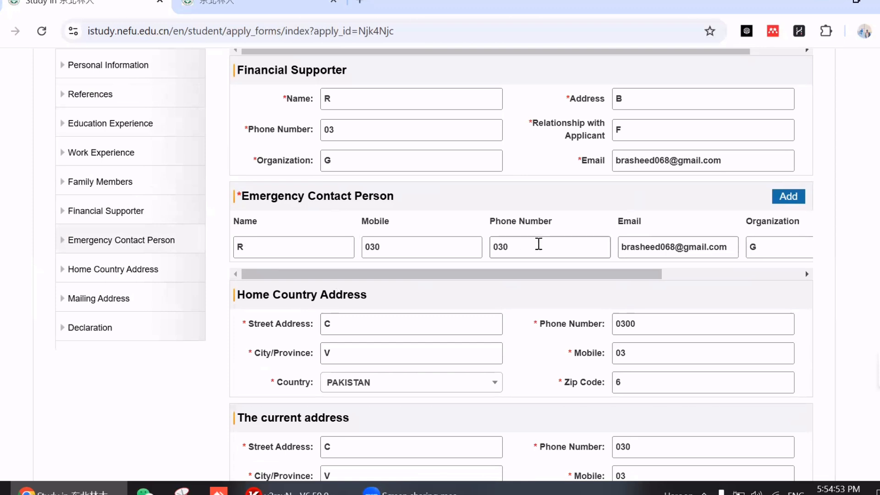
{"action": "scroll", "coordinate": [471, 316], "scroll_direction": "down", "scroll_amount": 3}
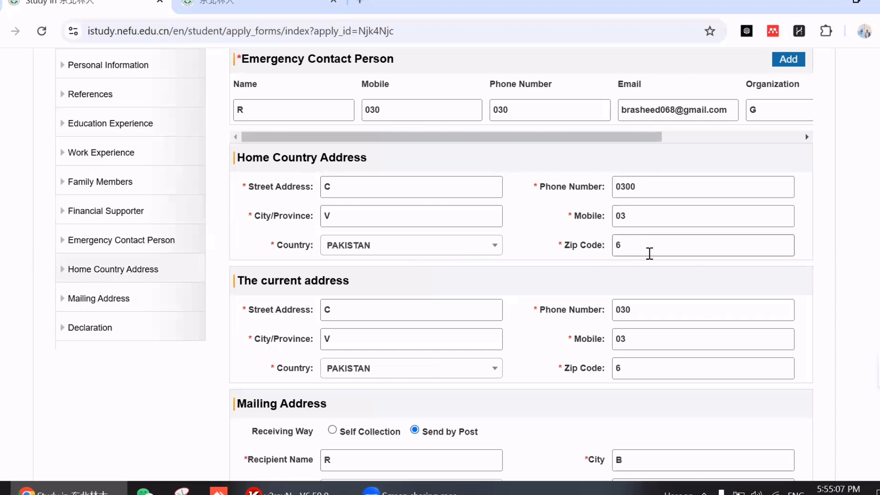
{"action": "scroll", "coordinate": [648, 254], "scroll_direction": "down", "scroll_amount": 3}
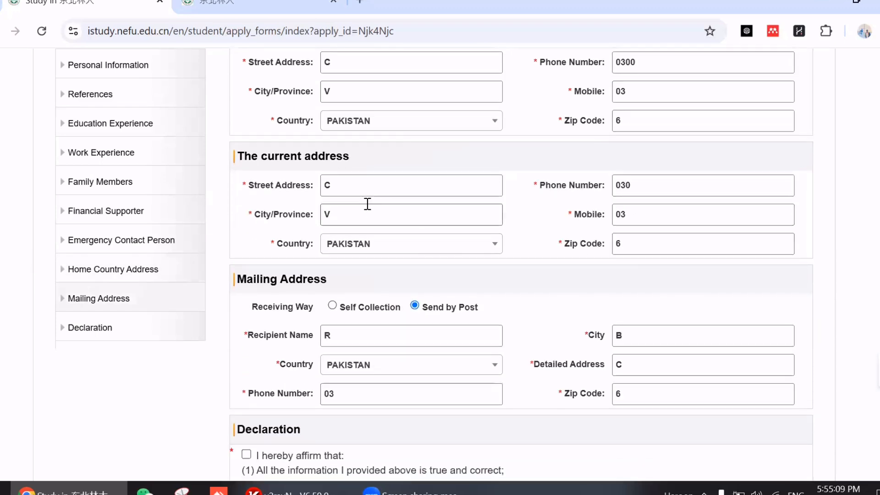
{"action": "scroll", "coordinate": [405, 230], "scroll_direction": "up", "scroll_amount": 1}
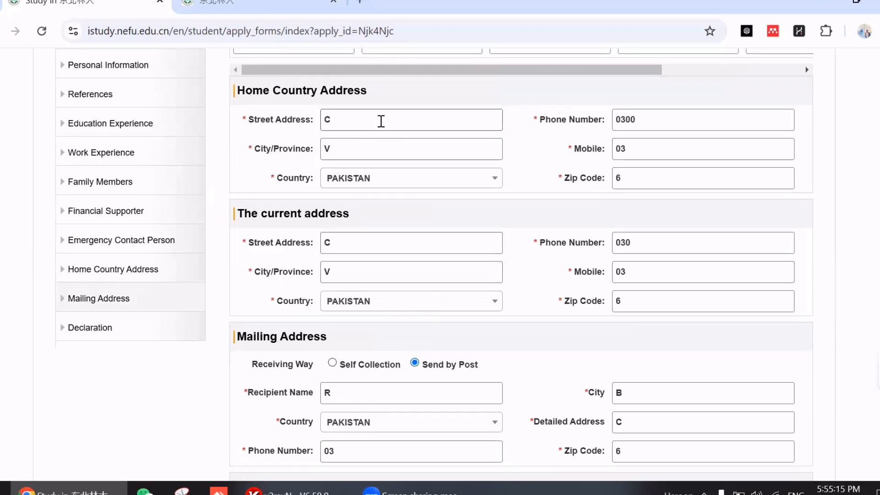
Step: Affirm the declaration at the end of the application form
{"action": "scroll", "coordinate": [447, 270], "scroll_direction": "down", "scroll_amount": 3}
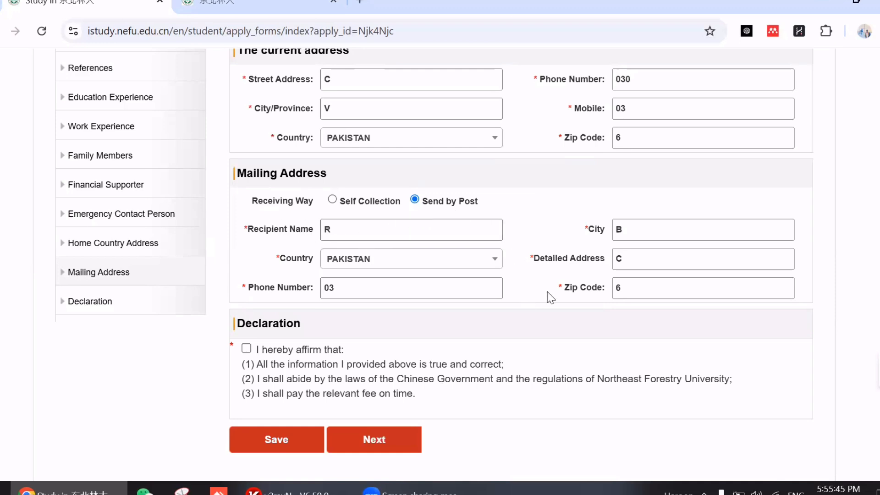
{"action": "scroll", "coordinate": [461, 415], "scroll_direction": "down", "scroll_amount": 3}
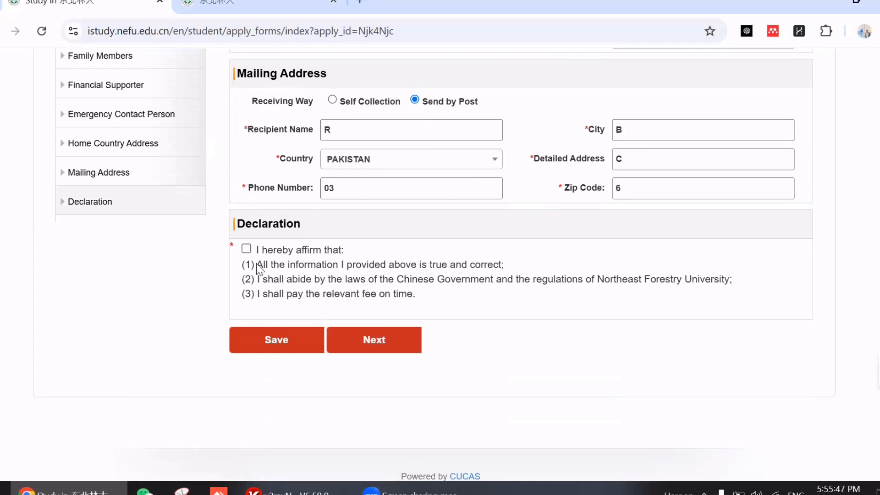
{"action": "left_click", "coordinate": [246, 250]}
Step: Recheck the whole application form from personal information to declaration and continue to the Upload Materials stage
{"action": "scroll", "coordinate": [460, 270], "scroll_direction": "up", "scroll_amount": 15}
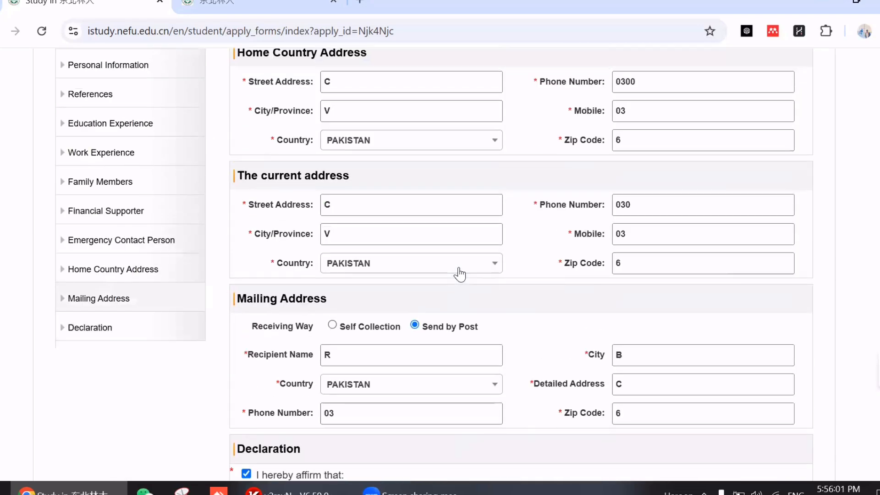
{"action": "scroll", "coordinate": [460, 267], "scroll_direction": "up", "scroll_amount": 20}
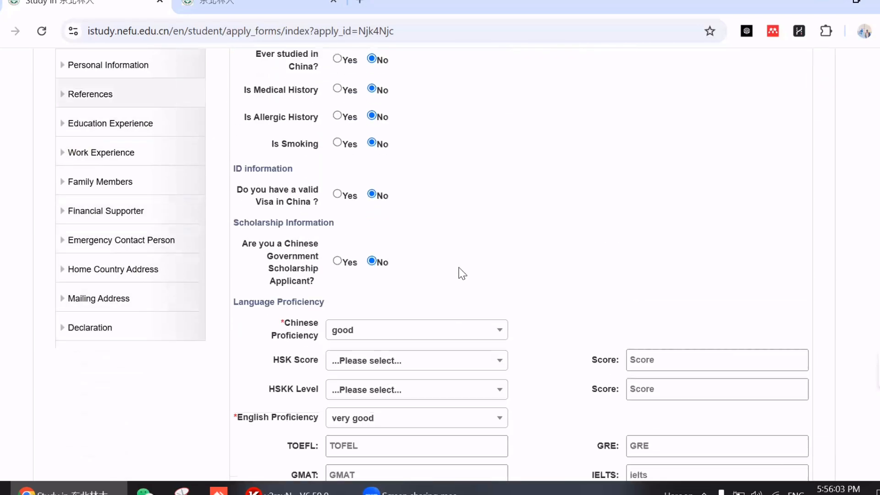
{"action": "scroll", "coordinate": [462, 273], "scroll_direction": "down", "scroll_amount": 10}
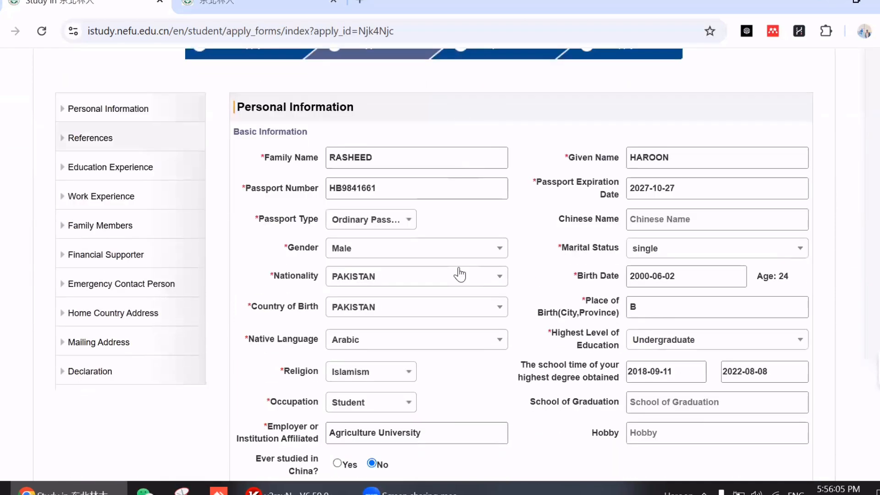
{"action": "scroll", "coordinate": [462, 273], "scroll_direction": "down", "scroll_amount": 7}
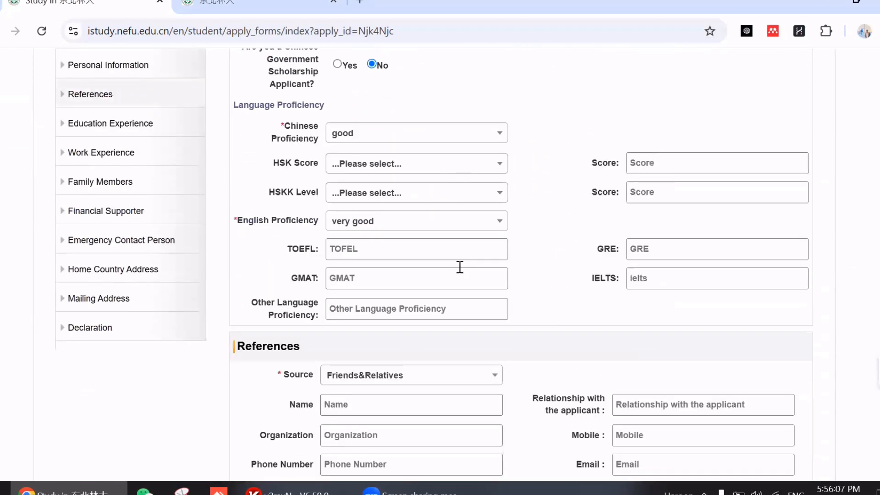
{"action": "scroll", "coordinate": [460, 268], "scroll_direction": "down", "scroll_amount": 20}
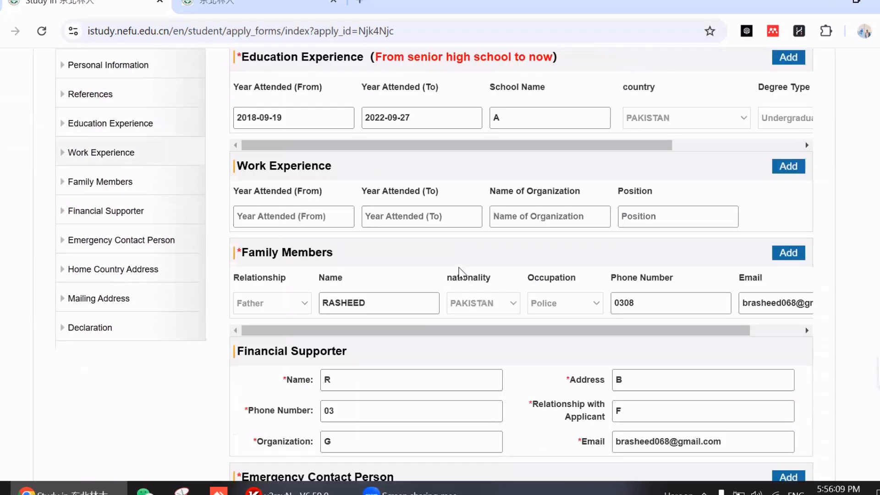
{"action": "scroll", "coordinate": [460, 273], "scroll_direction": "down", "scroll_amount": 7}
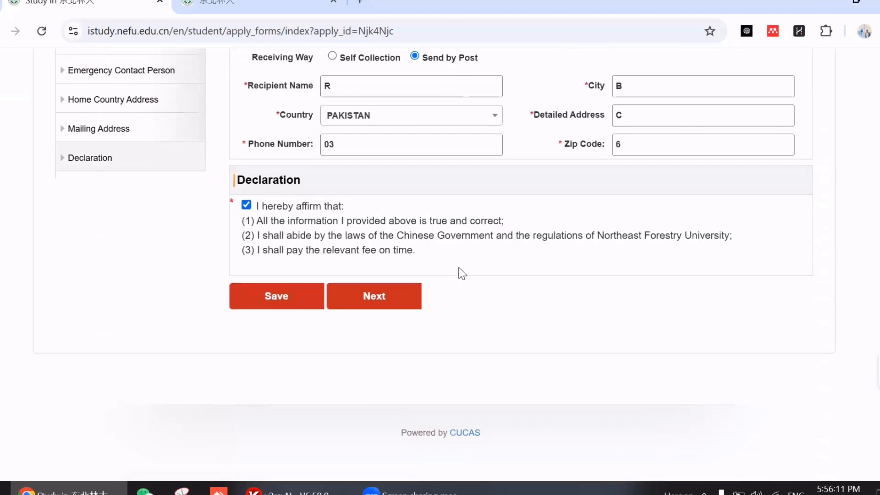
{"action": "left_click", "coordinate": [389, 308]}
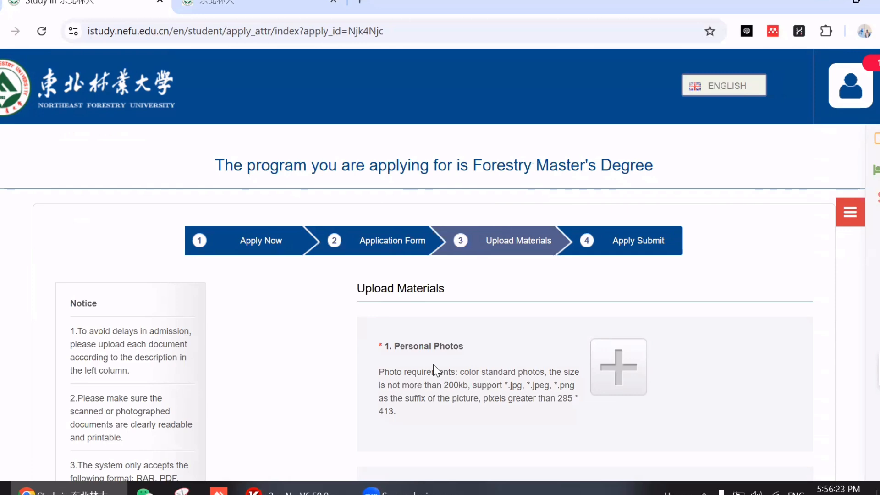
Step: Read the upload requirements from Personal Photos through the Foreigner physical examination table
{"action": "scroll", "coordinate": [436, 369], "scroll_direction": "down", "scroll_amount": 2}
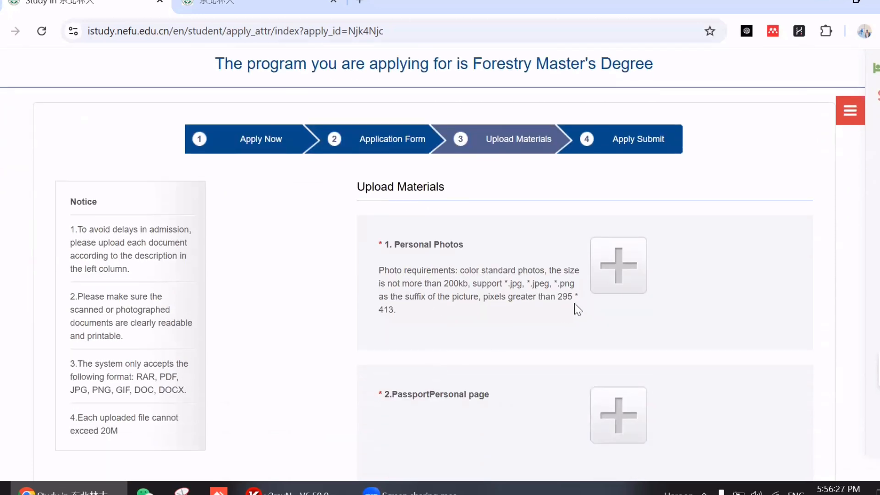
{"action": "scroll", "coordinate": [575, 305], "scroll_direction": "down", "scroll_amount": 3}
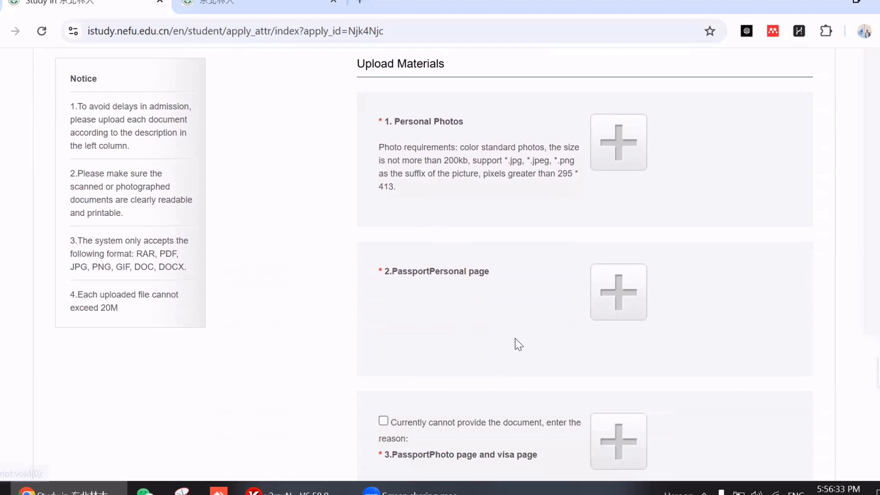
{"action": "scroll", "coordinate": [516, 342], "scroll_direction": "down", "scroll_amount": 3}
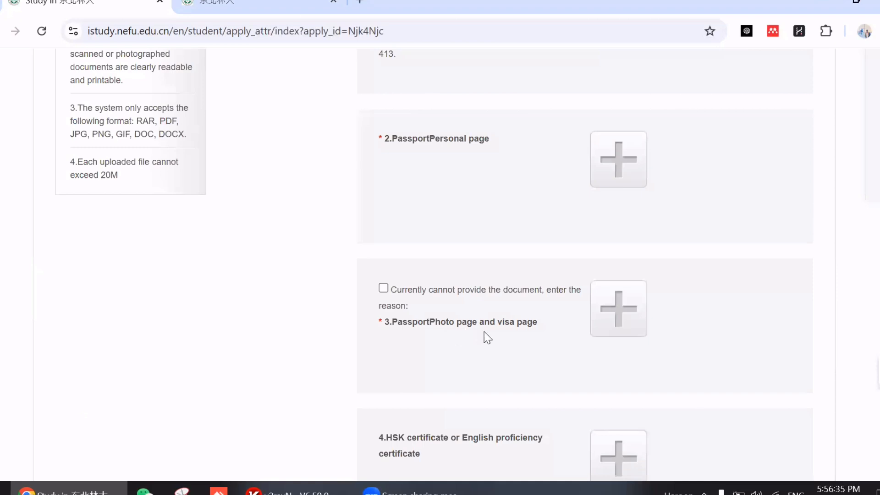
{"action": "scroll", "coordinate": [533, 340], "scroll_direction": "down", "scroll_amount": 4}
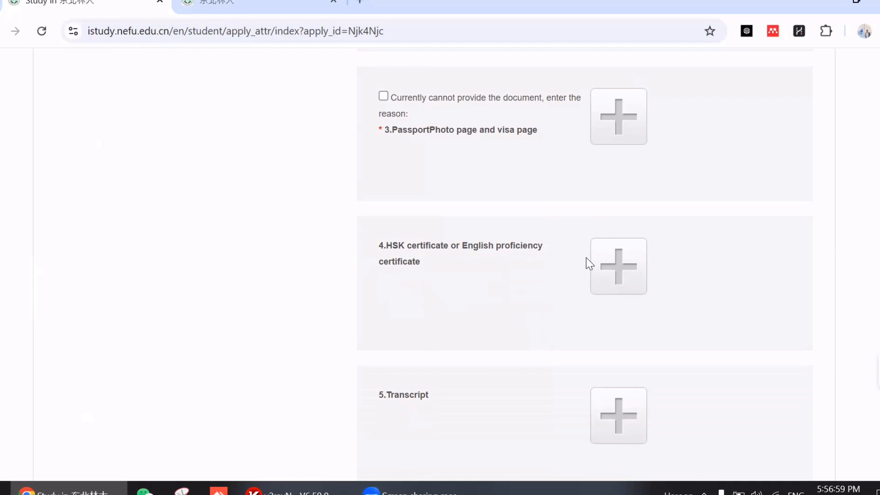
{"action": "scroll", "coordinate": [588, 264], "scroll_direction": "down", "scroll_amount": 3}
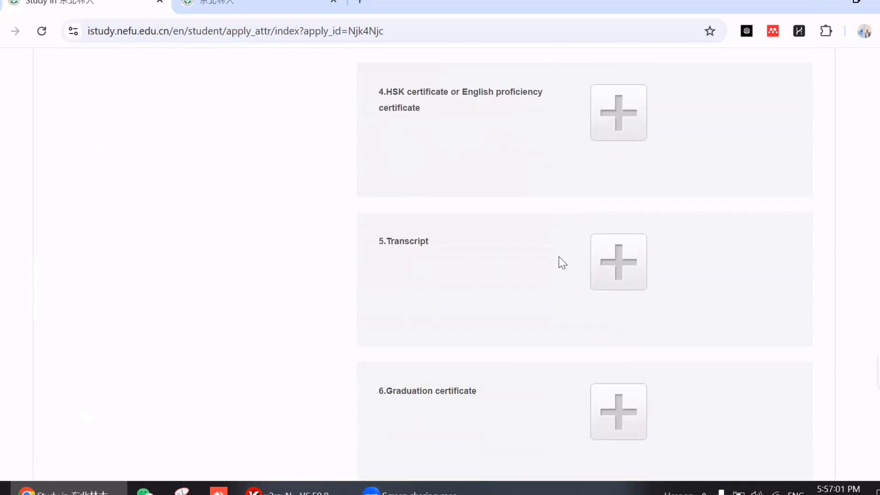
{"action": "scroll", "coordinate": [559, 258], "scroll_direction": "down", "scroll_amount": 2}
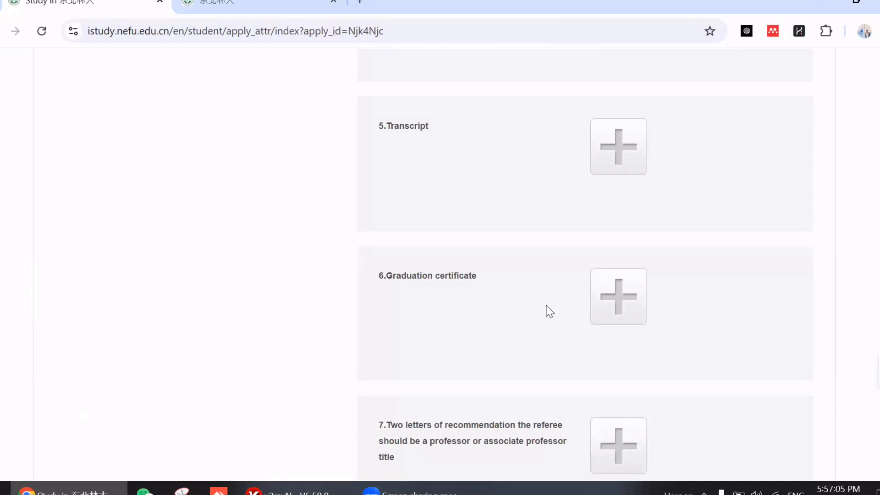
{"action": "scroll", "coordinate": [555, 312], "scroll_direction": "down", "scroll_amount": 4}
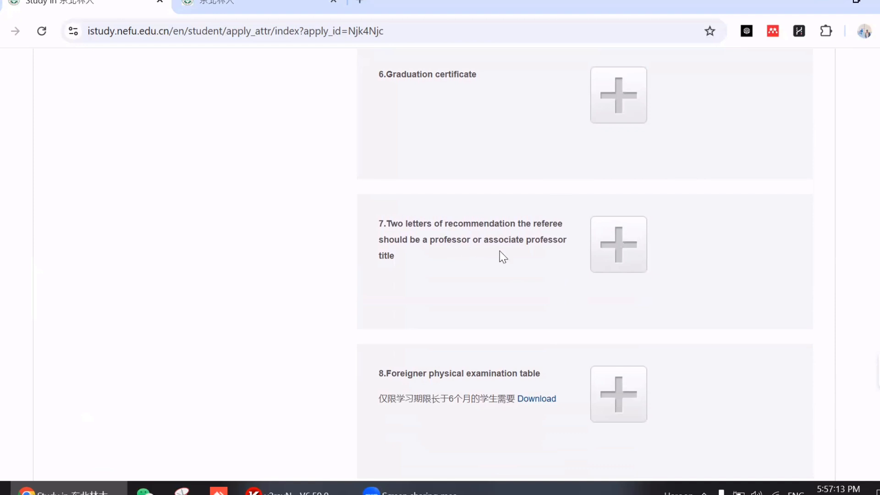
{"action": "scroll", "coordinate": [481, 293], "scroll_direction": "down", "scroll_amount": 3}
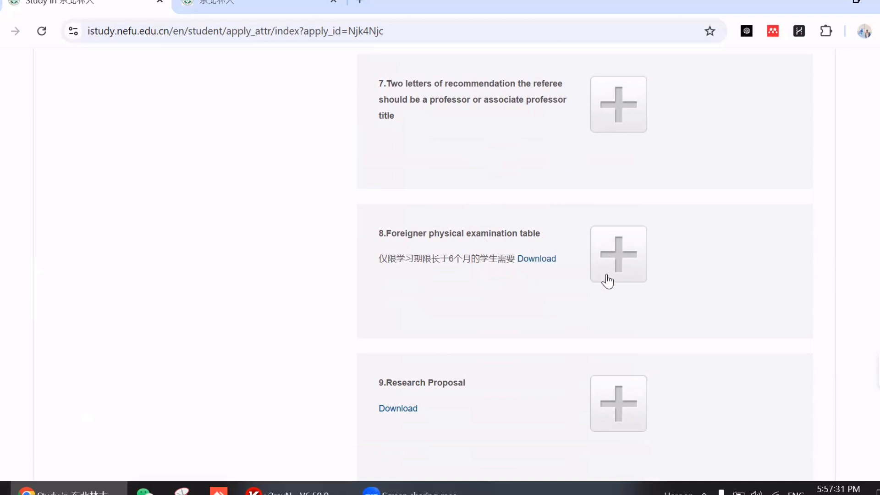
Step: Examine the remaining upload requirements, from Research Proposal and supervisor's Acceptance Letter through Other Certificate
{"action": "scroll", "coordinate": [430, 293], "scroll_direction": "down", "scroll_amount": 2}
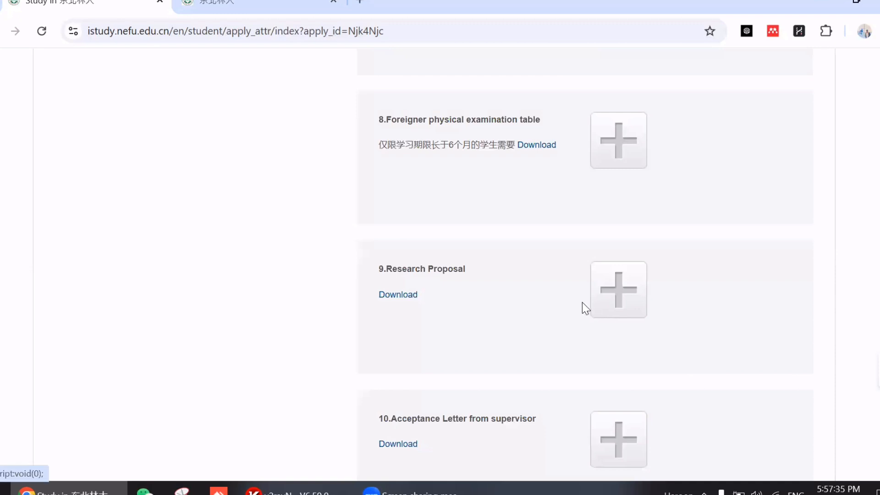
{"action": "scroll", "coordinate": [542, 292], "scroll_direction": "down", "scroll_amount": 1}
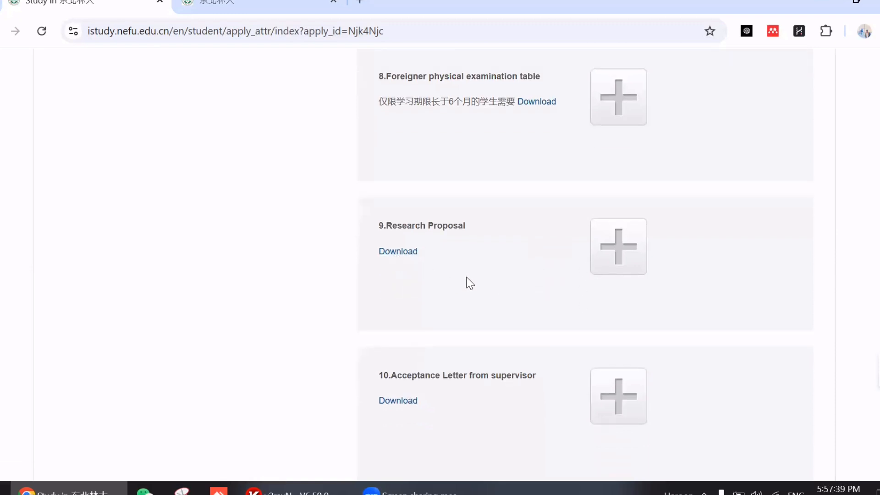
{"action": "scroll", "coordinate": [469, 281], "scroll_direction": "down", "scroll_amount": 3}
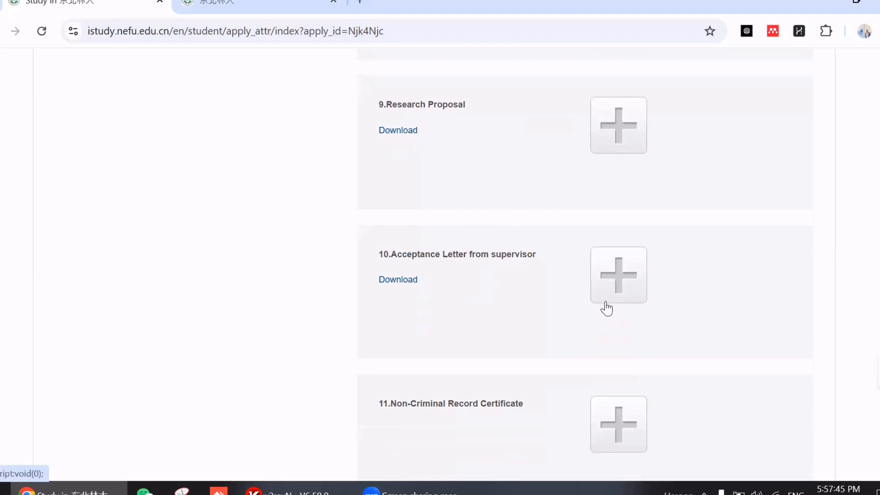
{"action": "scroll", "coordinate": [494, 302], "scroll_direction": "down", "scroll_amount": 3}
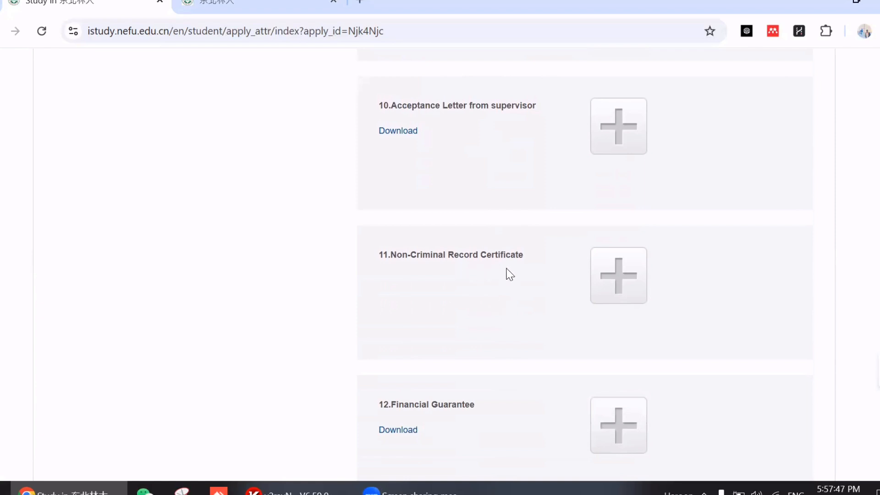
{"action": "scroll", "coordinate": [617, 293], "scroll_direction": "down", "scroll_amount": 3}
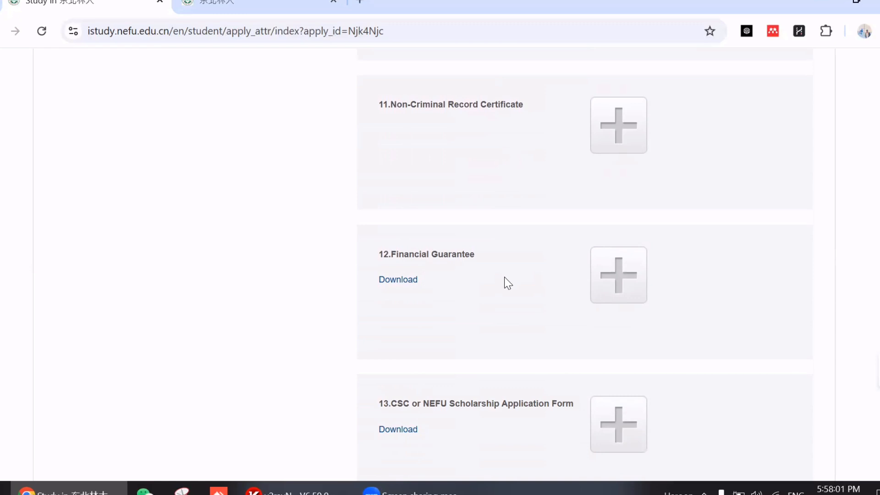
{"action": "scroll", "coordinate": [504, 280], "scroll_direction": "down", "scroll_amount": 3}
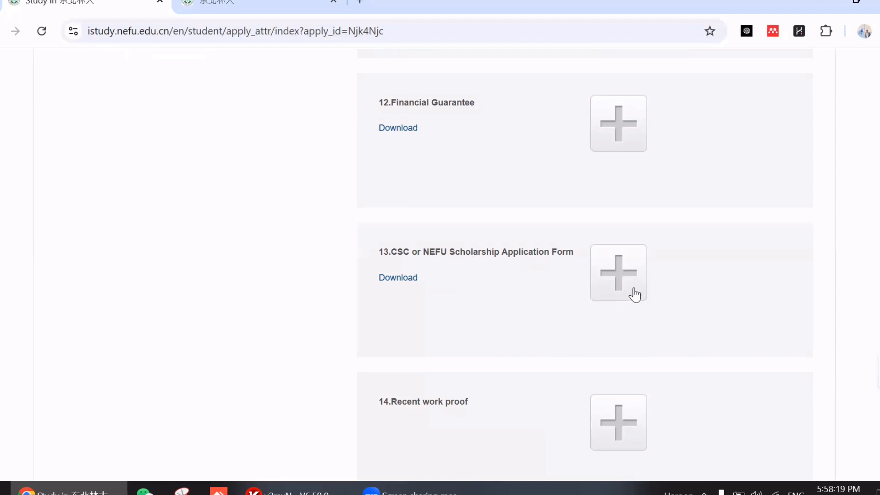
{"action": "scroll", "coordinate": [503, 308], "scroll_direction": "down", "scroll_amount": 4}
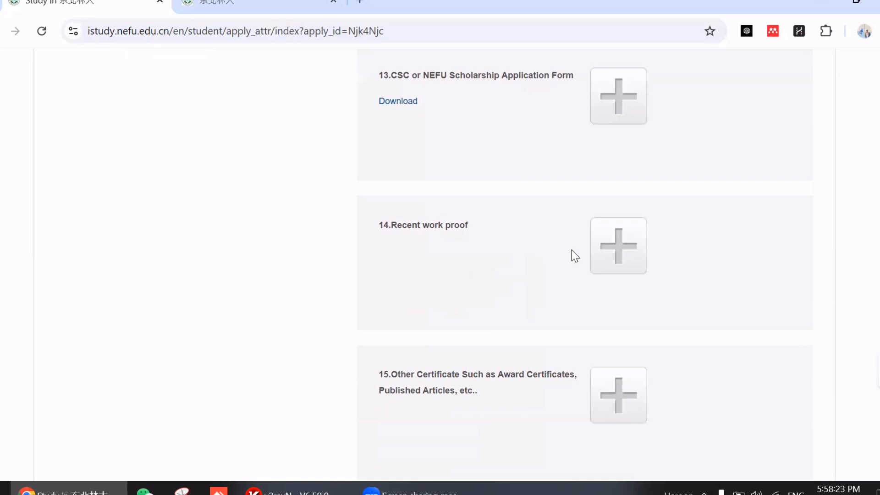
{"action": "scroll", "coordinate": [595, 279], "scroll_direction": "down", "scroll_amount": 3}
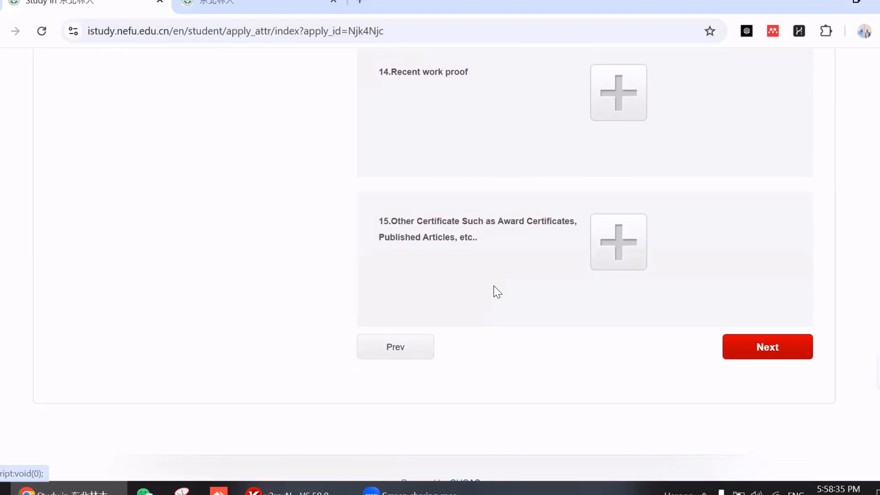
{"action": "scroll", "coordinate": [493, 287], "scroll_direction": "down", "scroll_amount": 1}
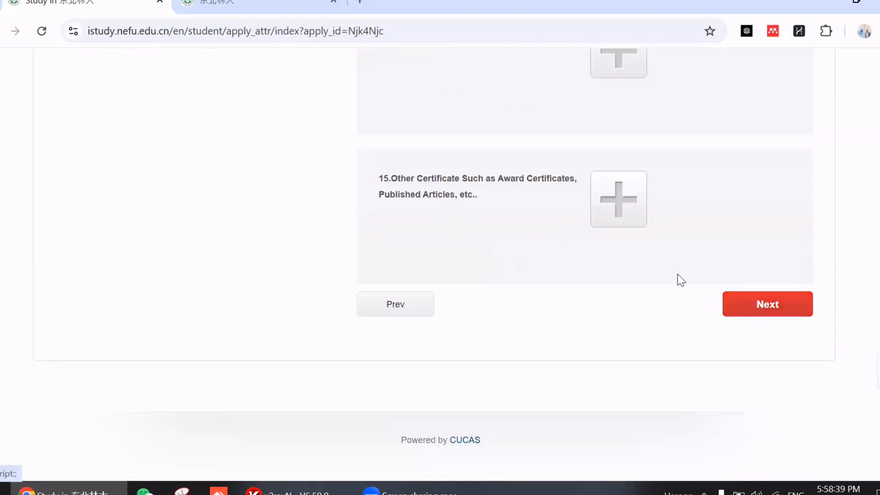
{"action": "scroll", "coordinate": [603, 222], "scroll_direction": "up", "scroll_amount": 4}
{"action": "scroll", "coordinate": [603, 223], "scroll_direction": "down", "scroll_amount": 4}
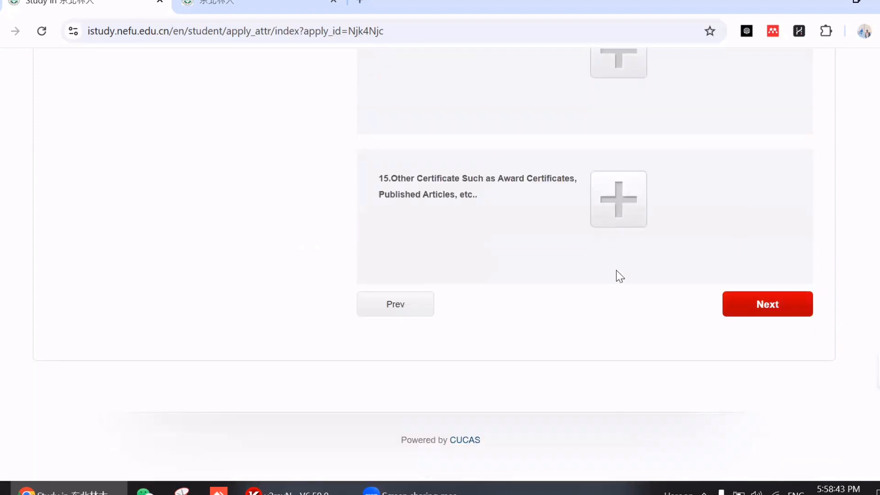
{"action": "scroll", "coordinate": [611, 180], "scroll_direction": "up", "scroll_amount": 20}
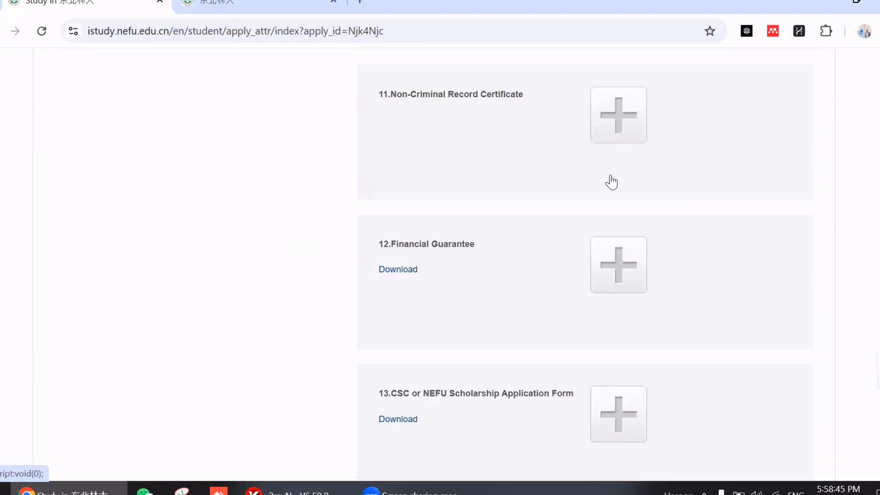
{"action": "scroll", "coordinate": [614, 181], "scroll_direction": "up", "scroll_amount": 20}
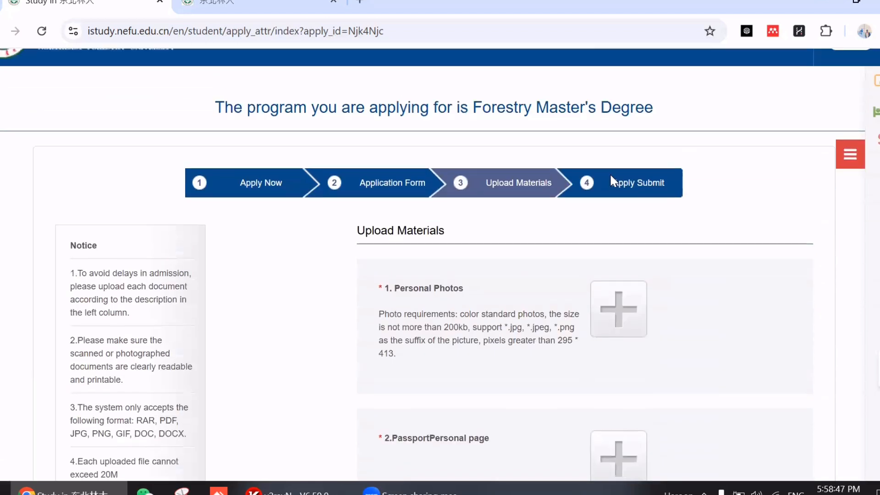